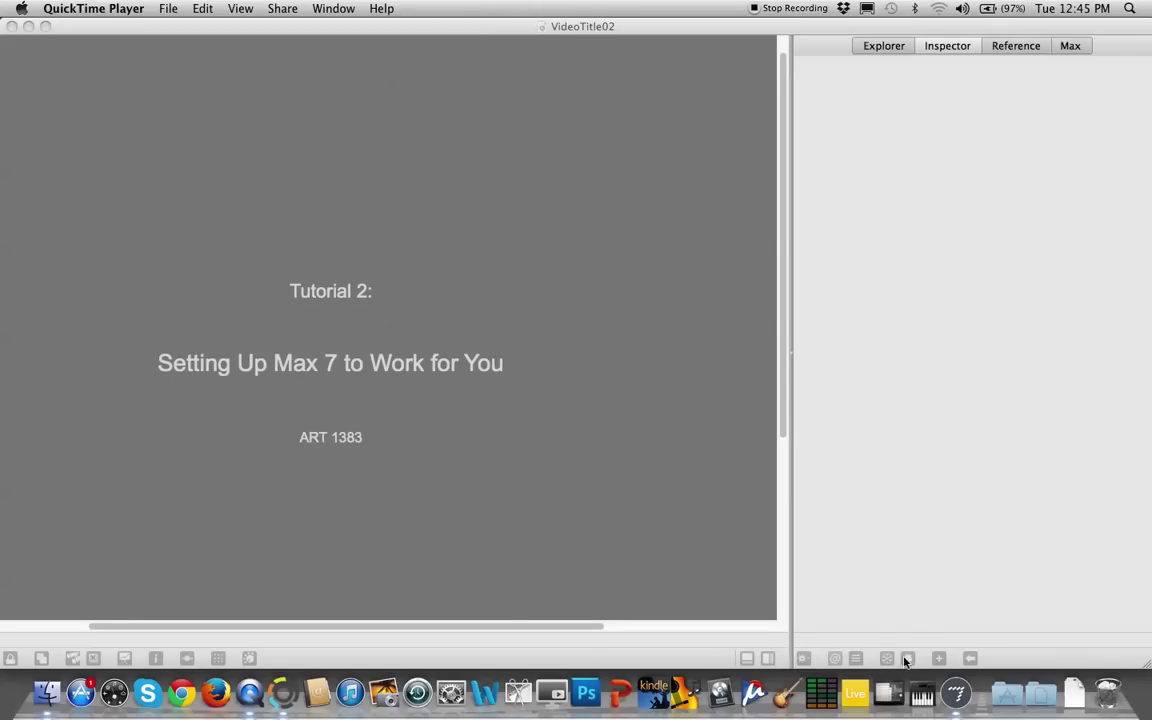
Bring Max 7 to the front with the Max Console visible and open the File menu
left_click(955, 692)
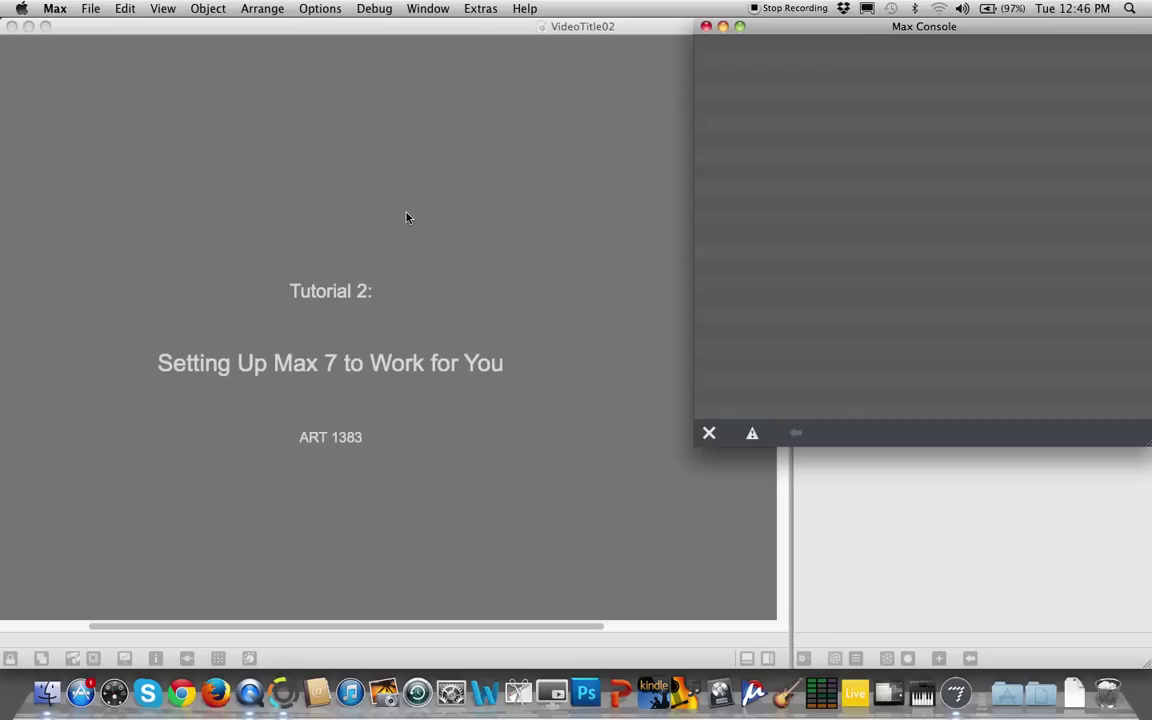
left_click(90, 10)
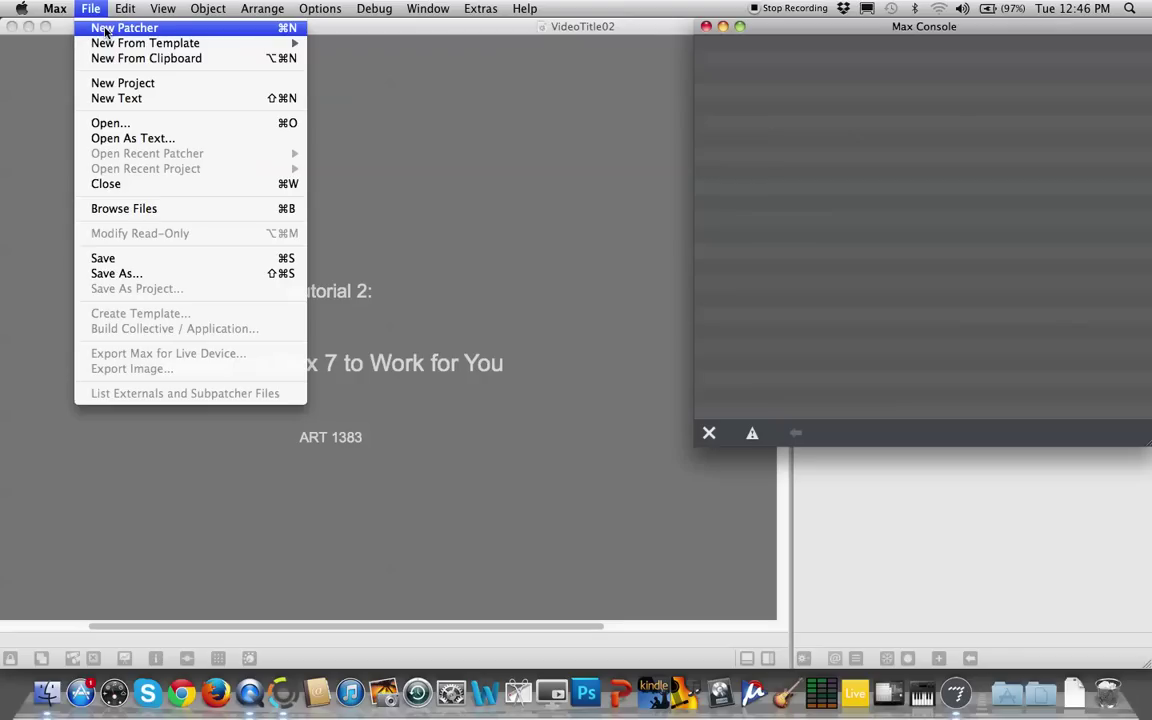
Create a new blank patcher, Untitled3, from File > New Patcher
left_click(106, 30)
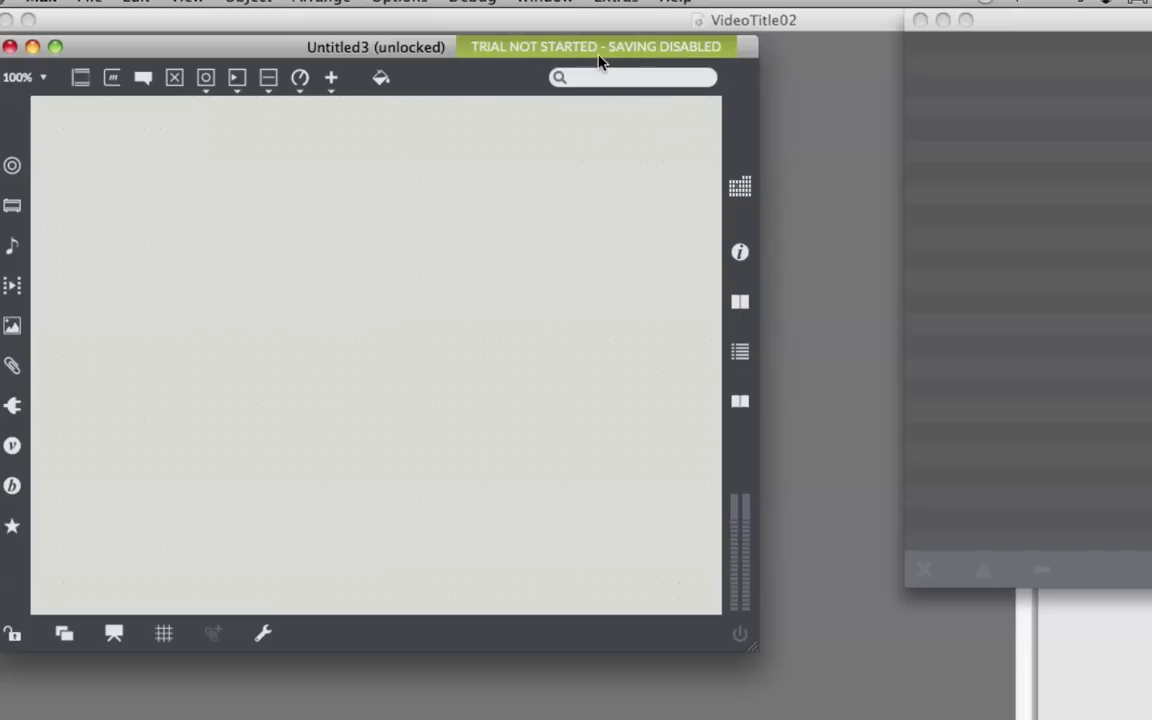
From the 'Trial not started' banner, reach the Cycling '74 account sign-in form
left_click(604, 55)
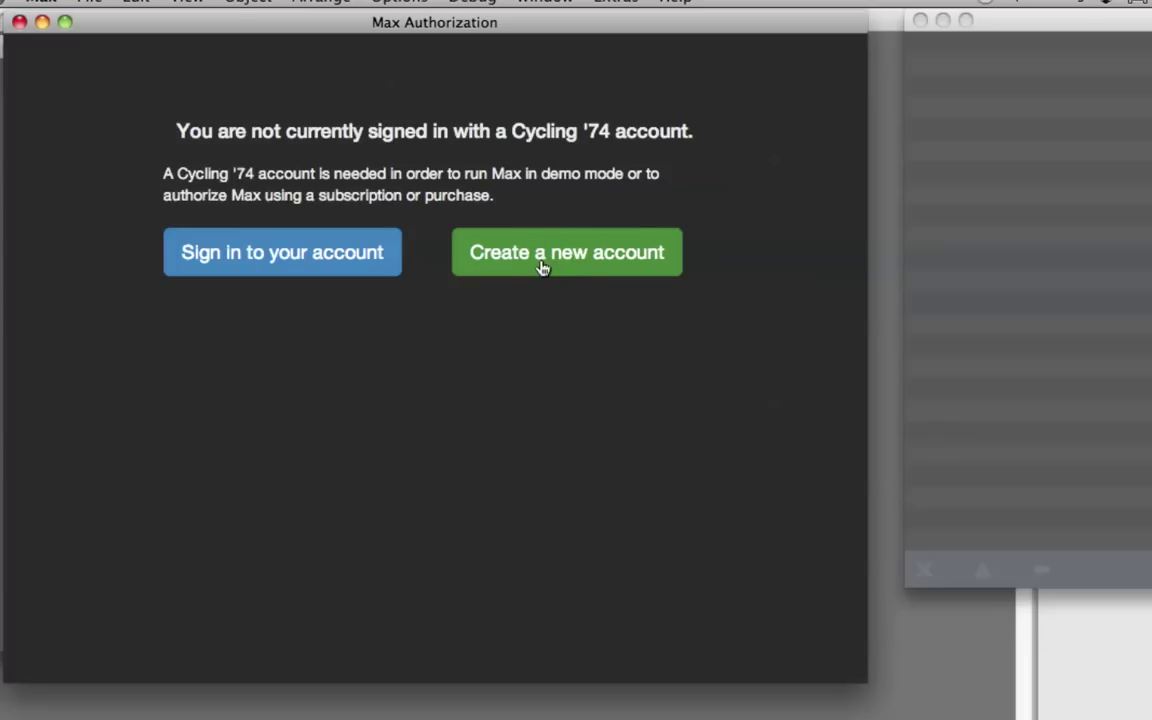
left_click(256, 262)
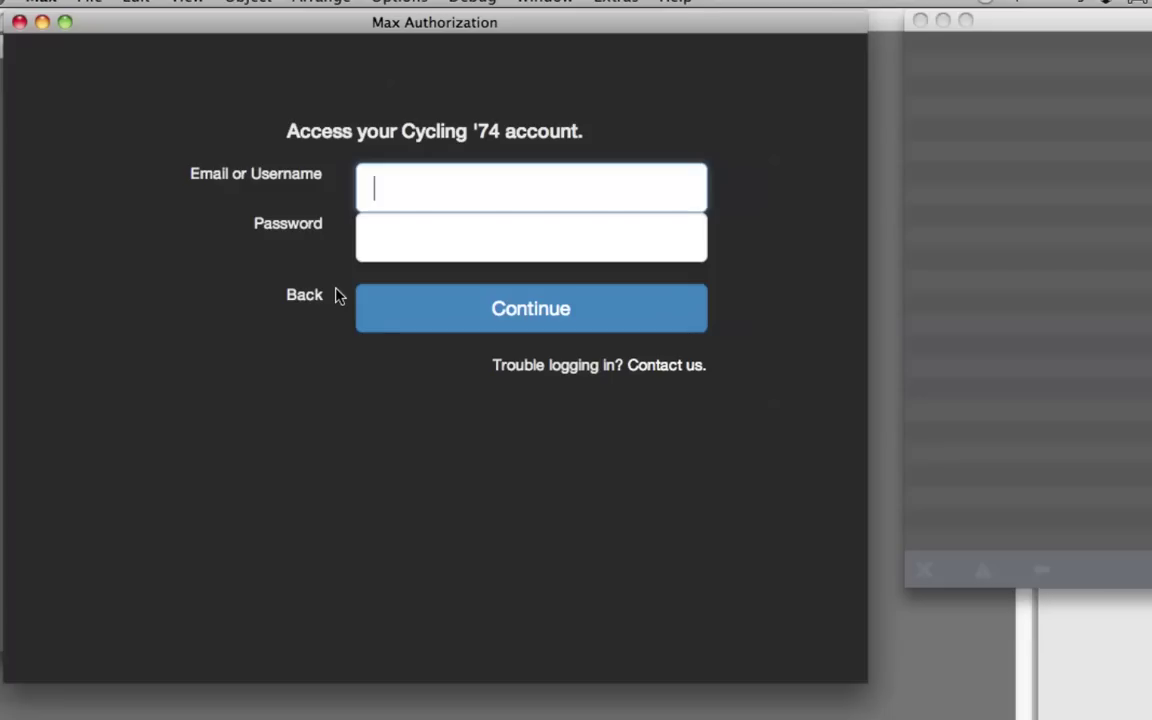
Enter the account e-mail and password and submit them; the login fails
left_click(373, 237)
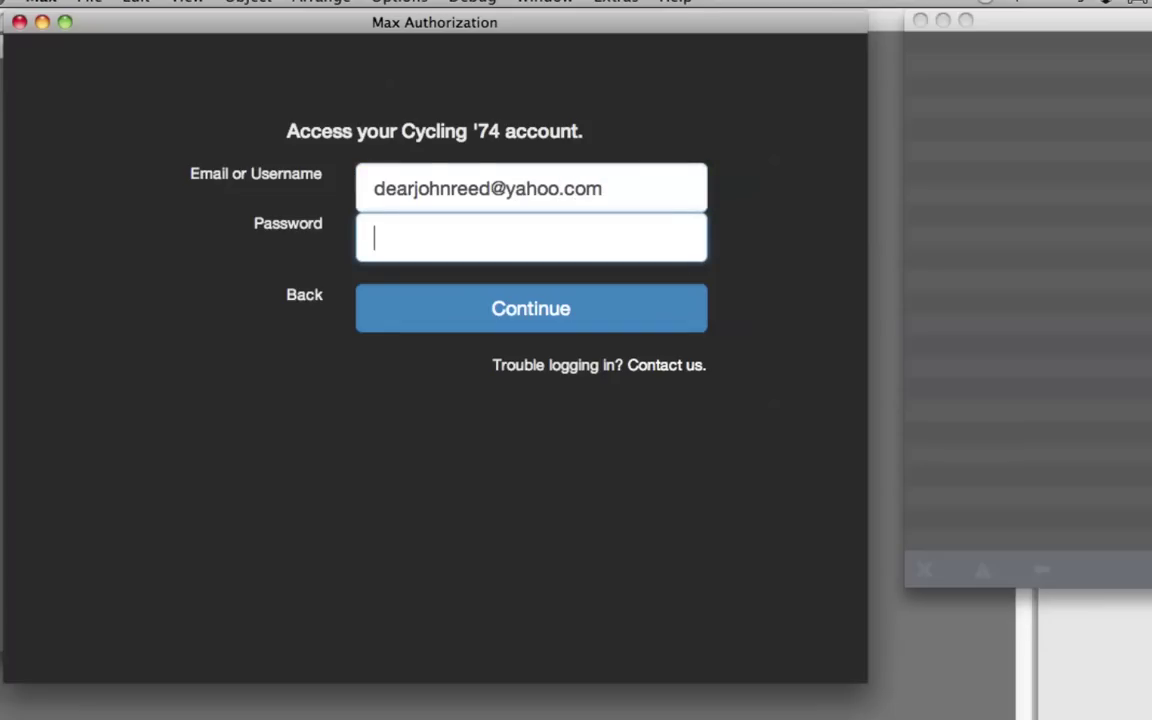
type("•••••••••••")
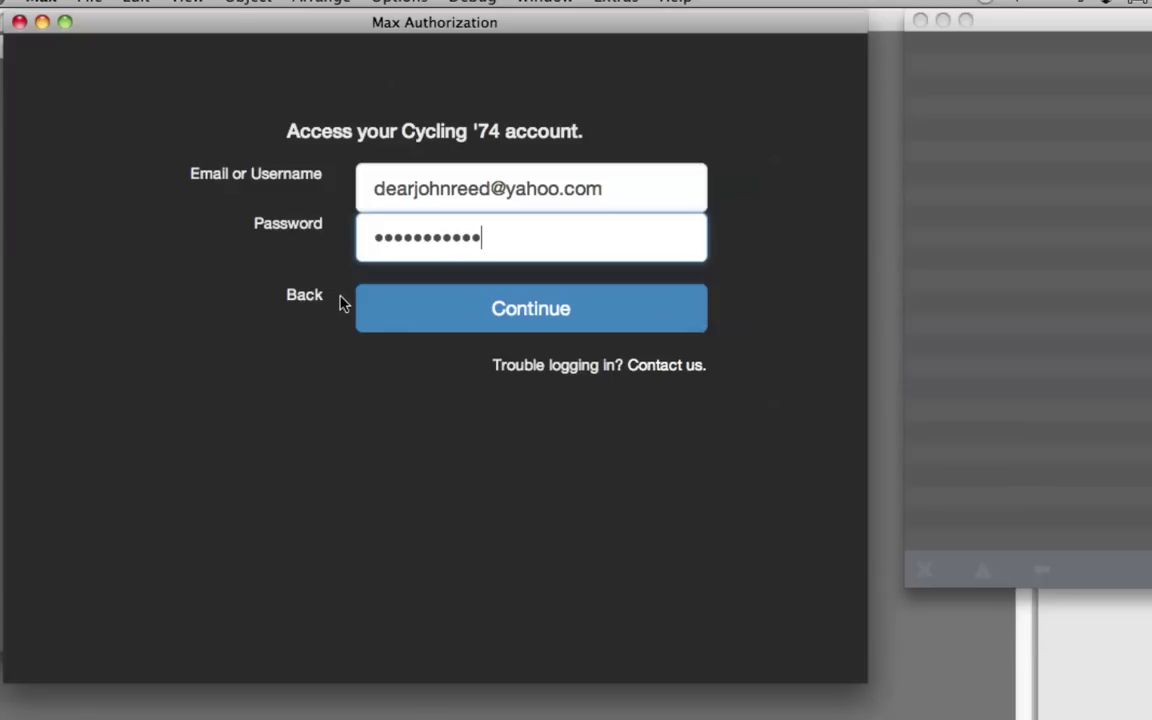
left_click(503, 311)
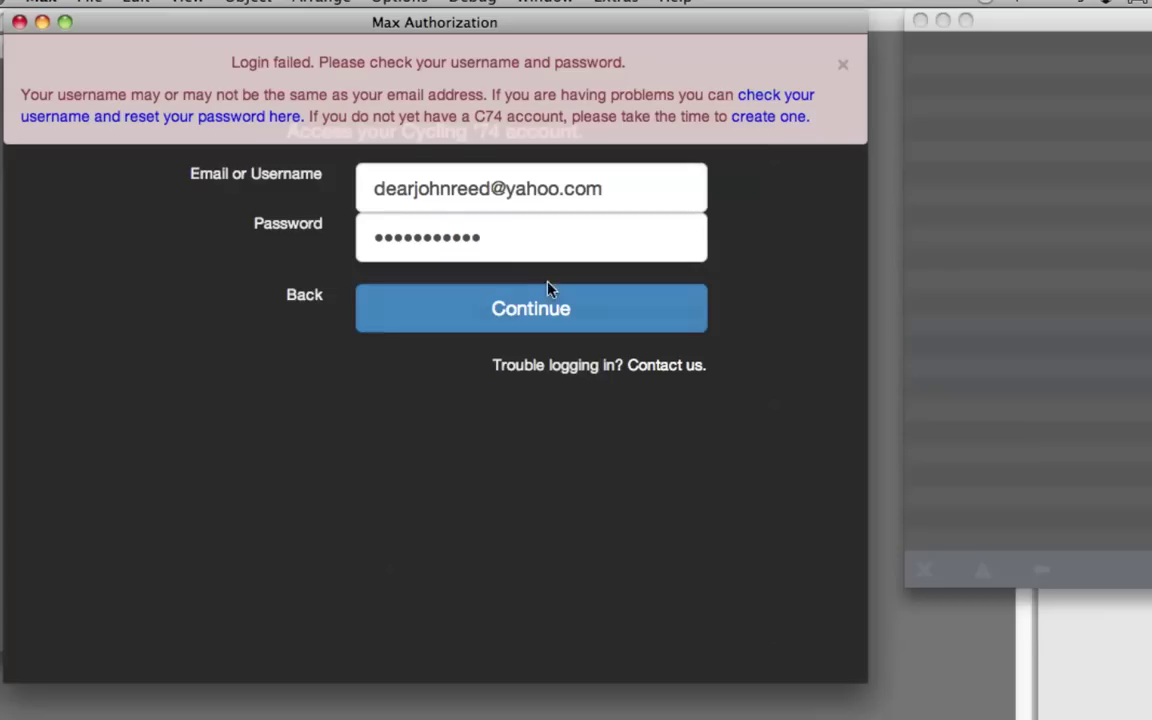
Dismiss the login-failed notice, retype the password, and sign in to show the Max 7 perpetual license
left_click(843, 68)
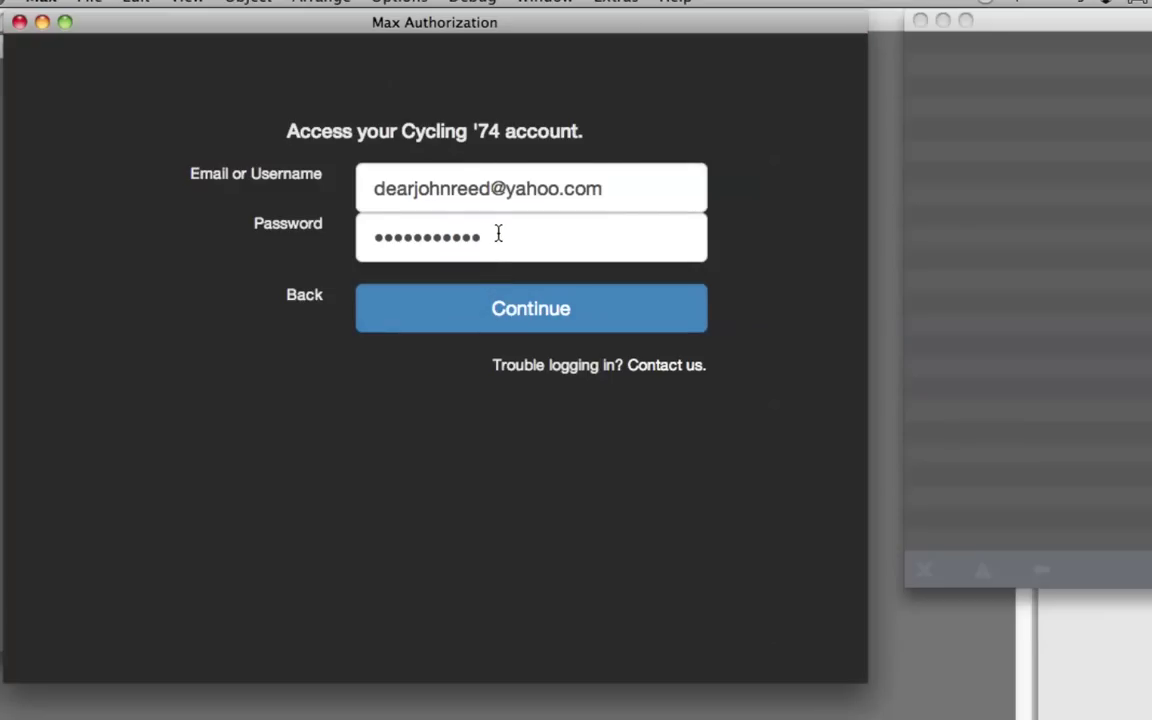
left_click_drag(486, 236, 340, 240)
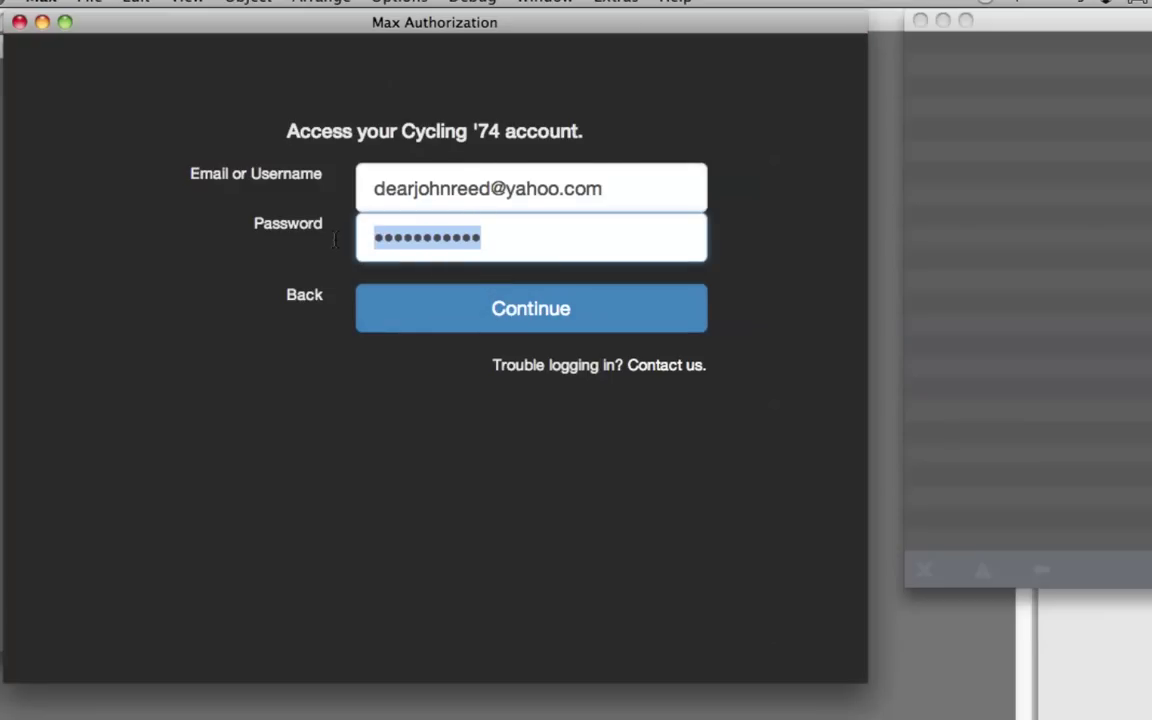
type("****")
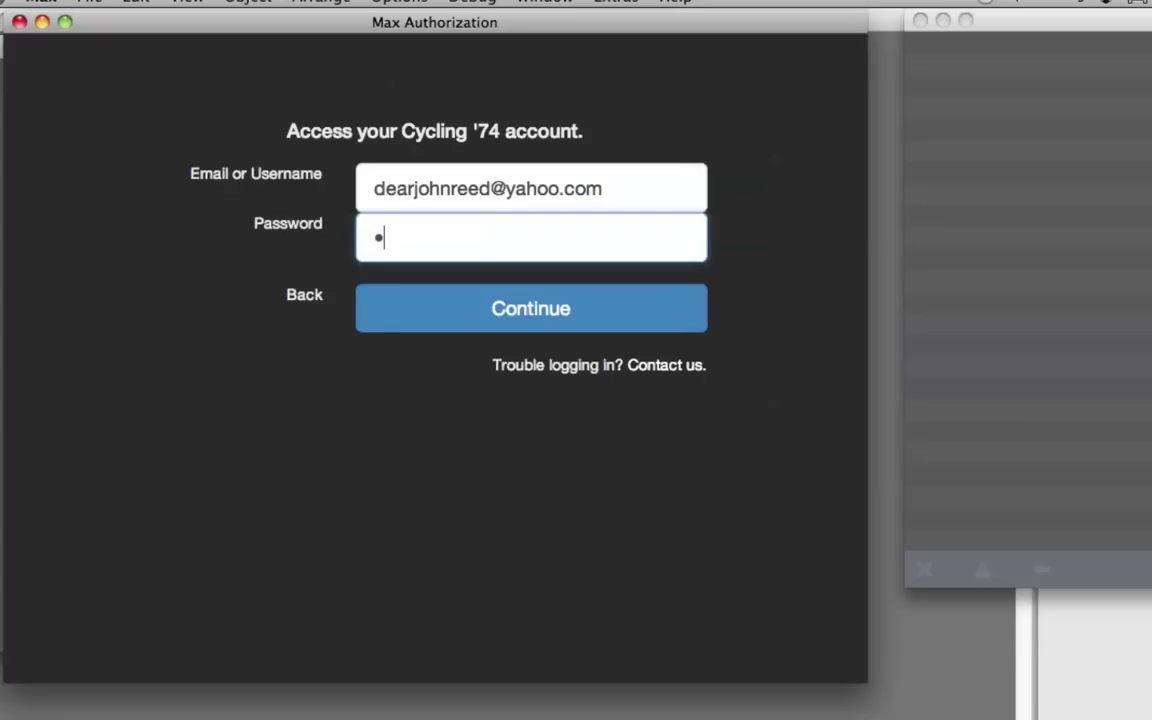
type("********")
left_click(551, 306)
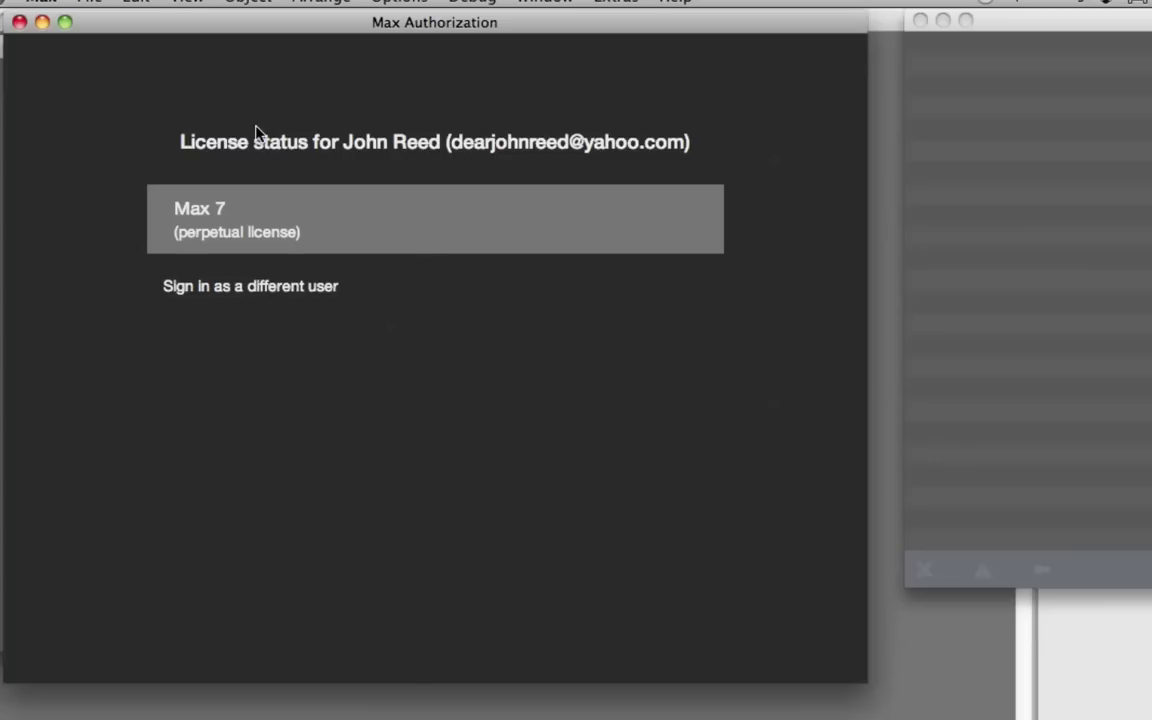
Close Max Authorization, reposition Untitled3, and enlarge it to about 820x570
left_click(19, 22)
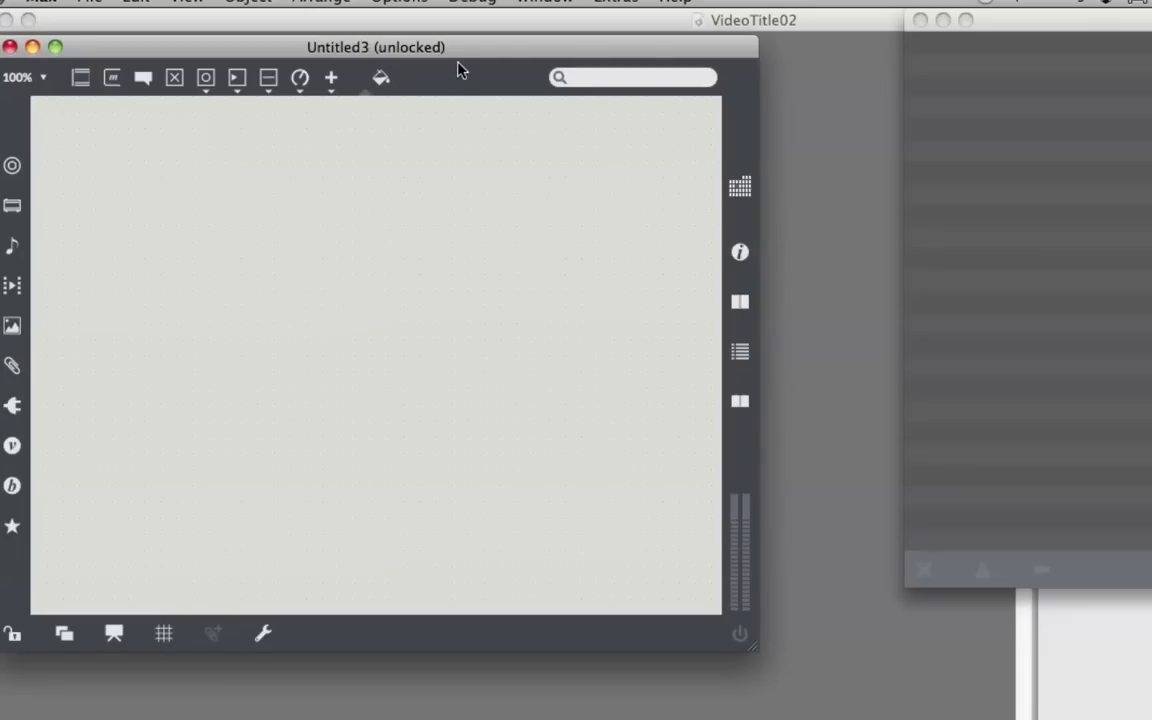
left_click_drag(464, 52, 502, 51)
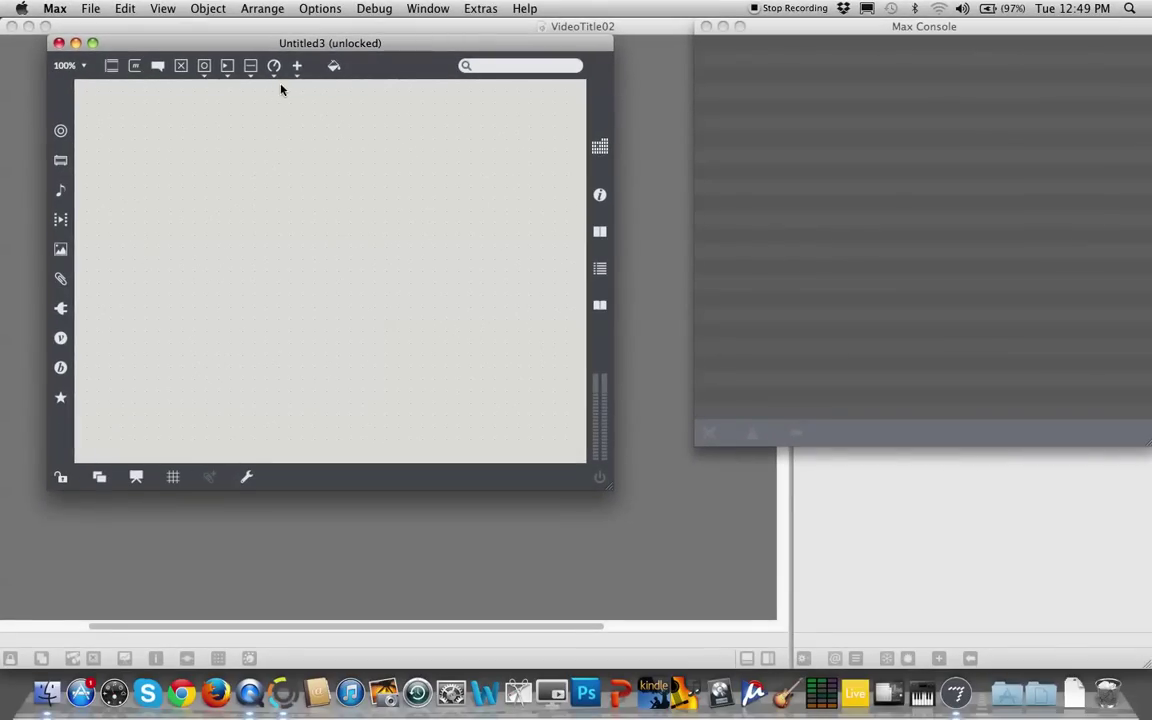
left_click_drag(226, 44, 198, 31)
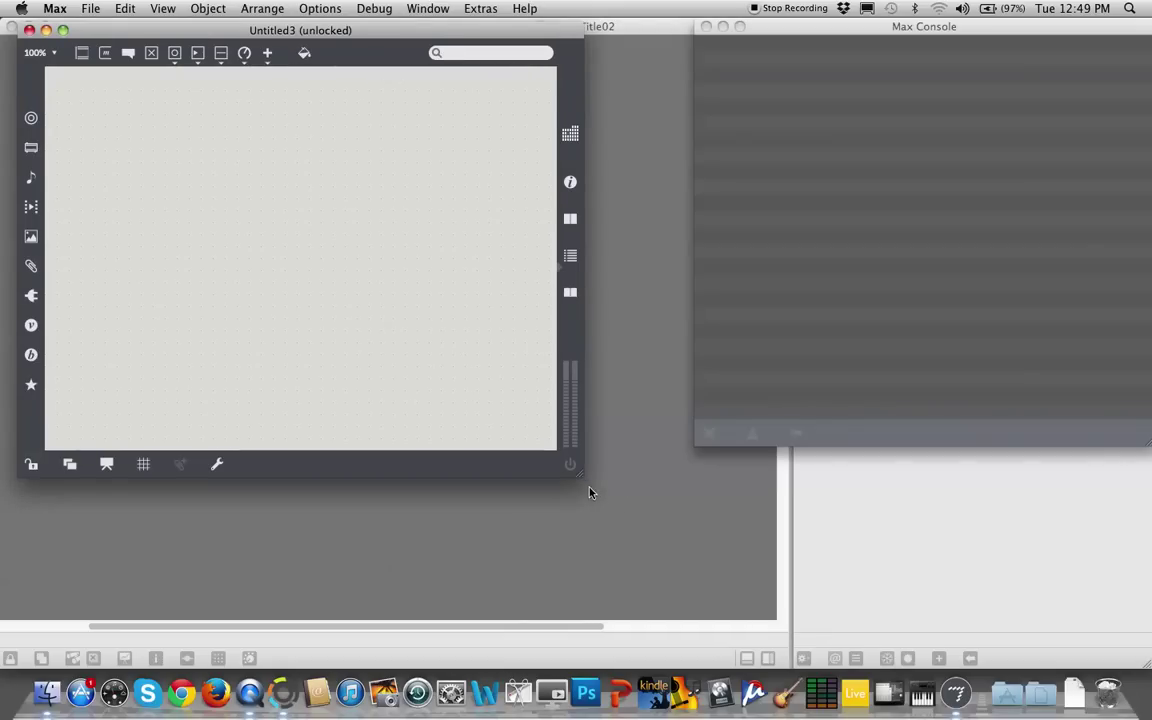
left_click_drag(580, 477, 878, 638)
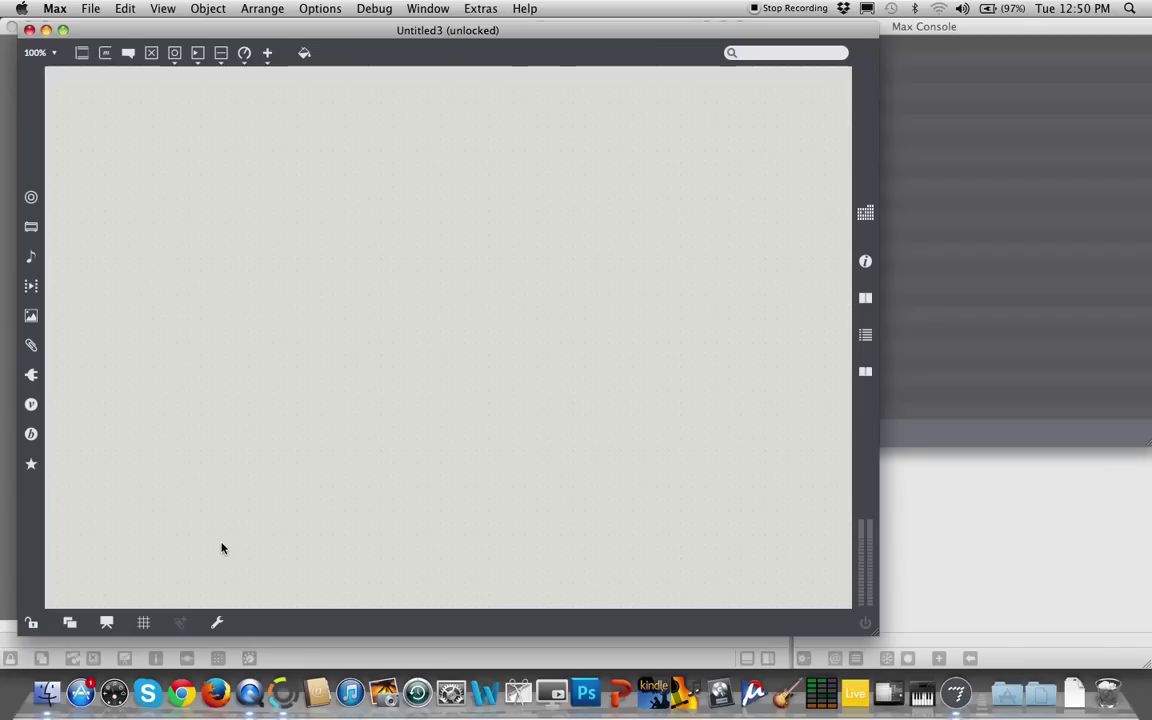
left_click(58, 683)
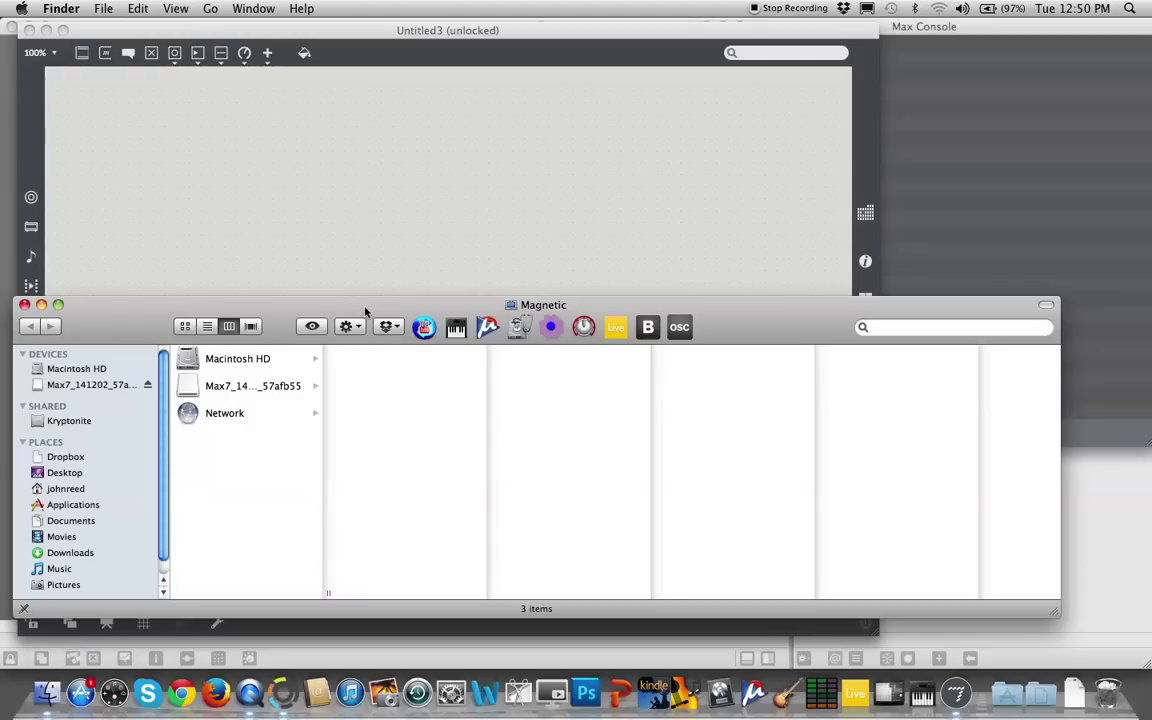
left_click_drag(374, 300, 443, 167)
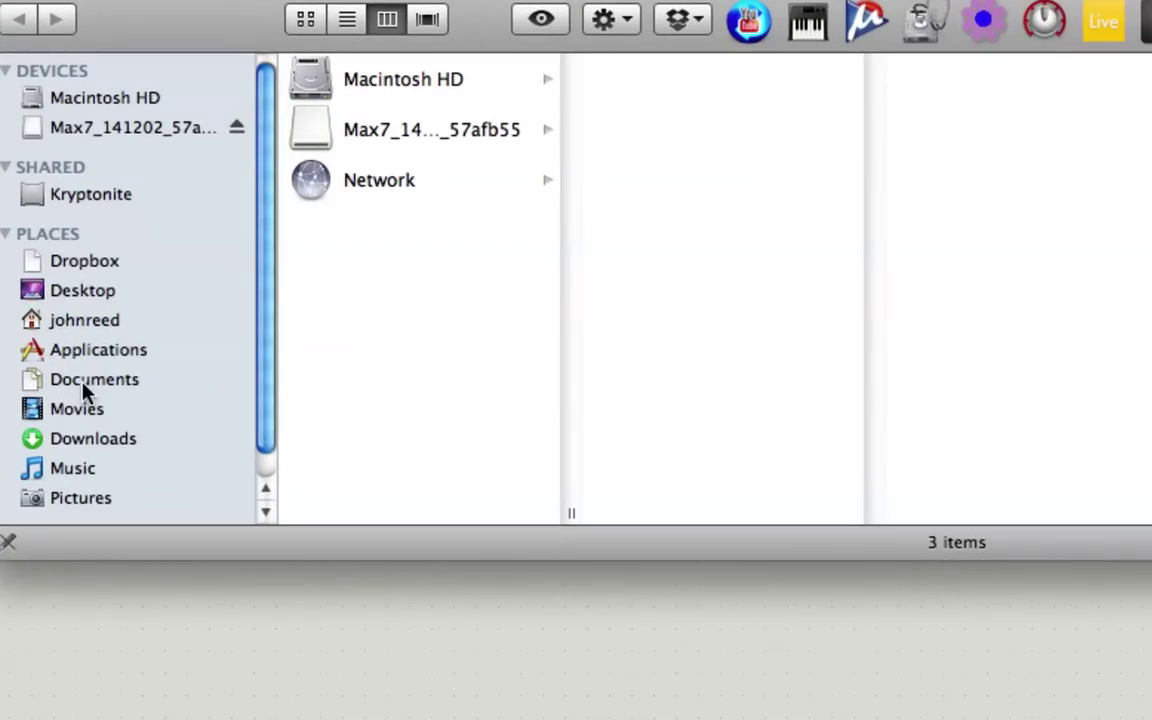
left_click(101, 324)
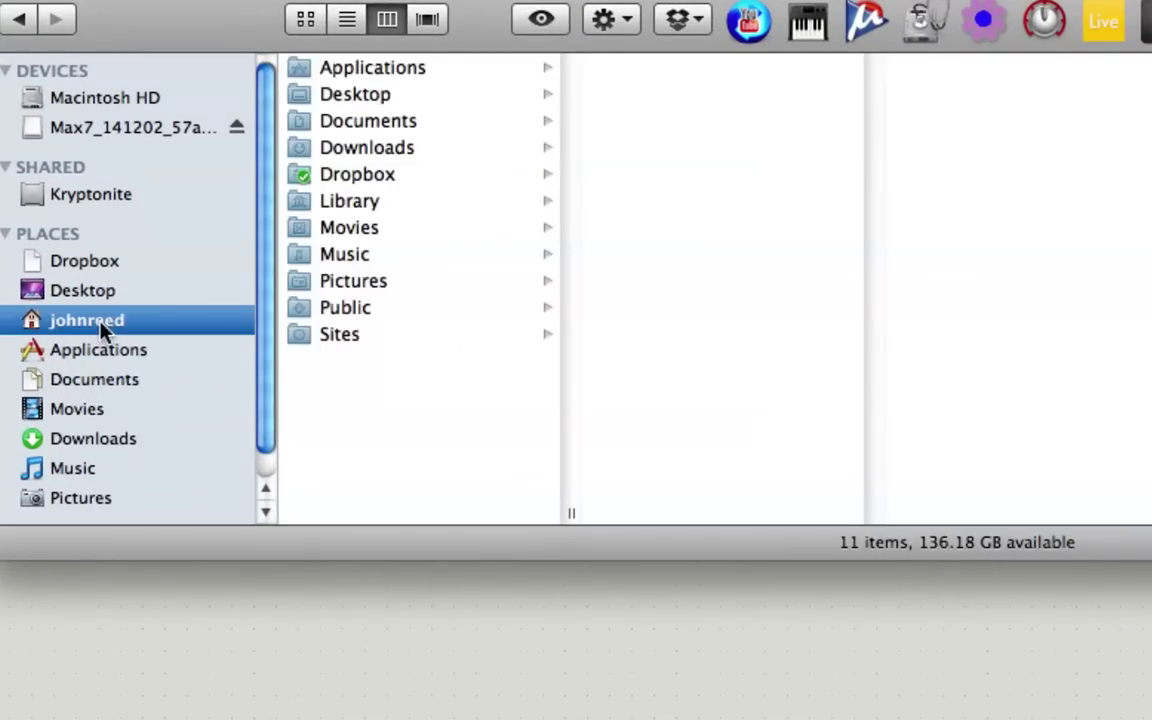
left_click(298, 158)
left_click(300, 124)
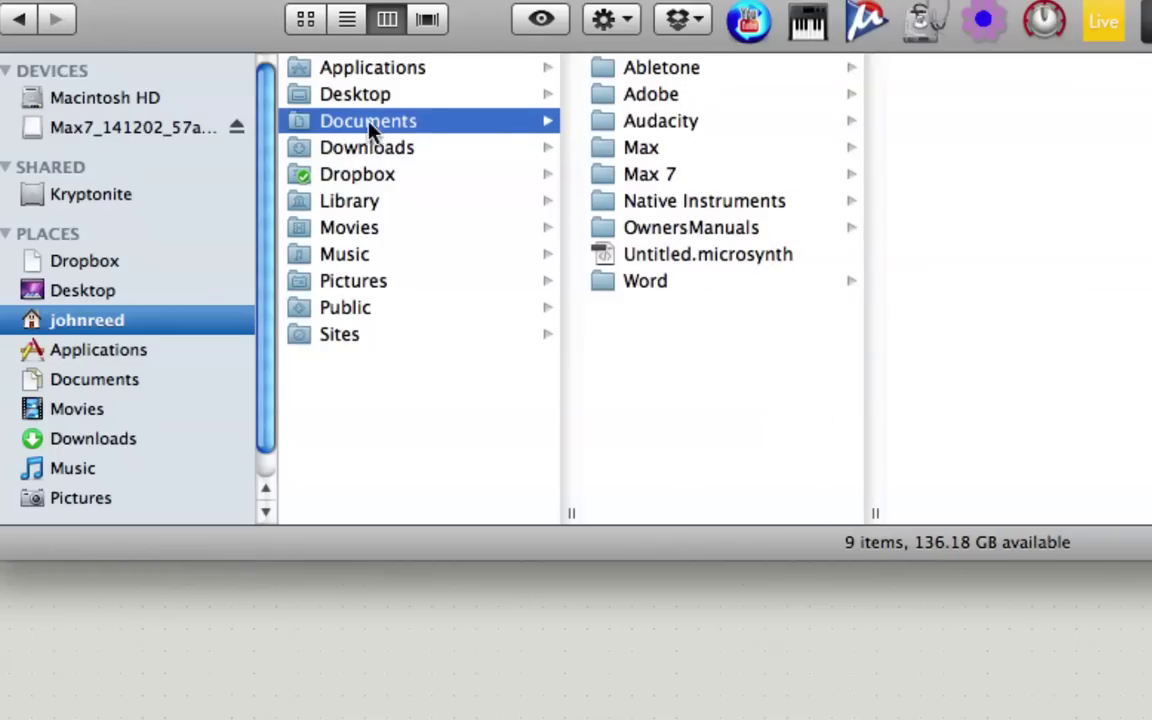
left_click(602, 158)
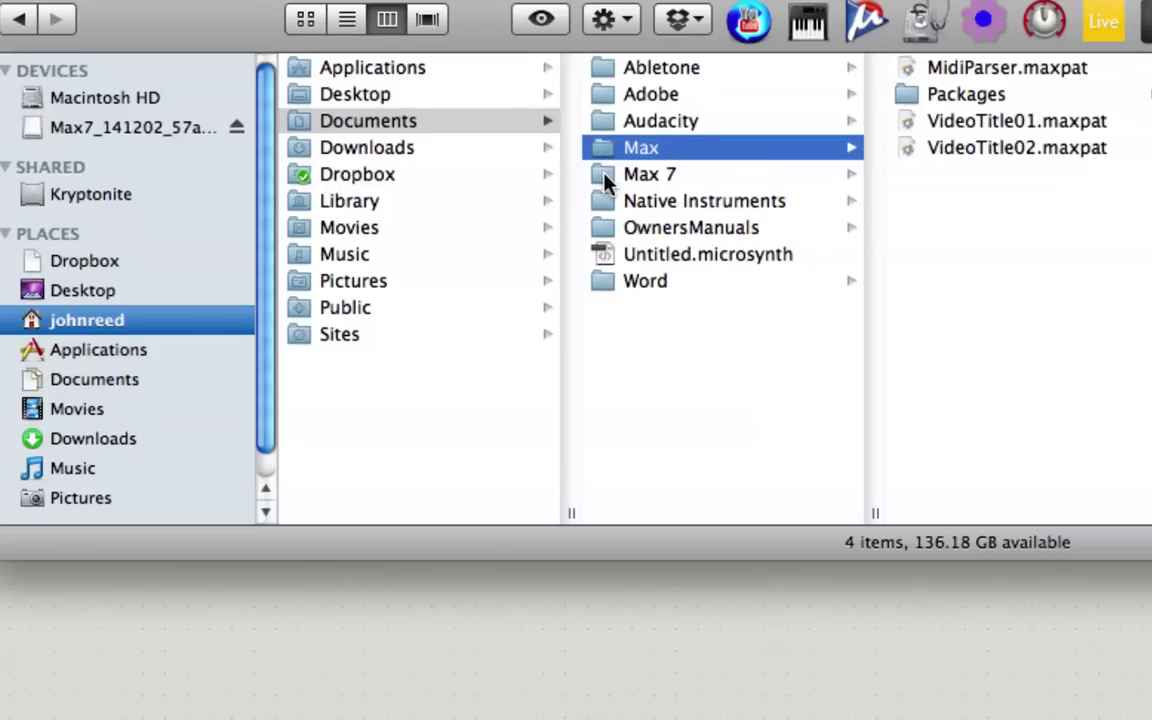
left_click(604, 180)
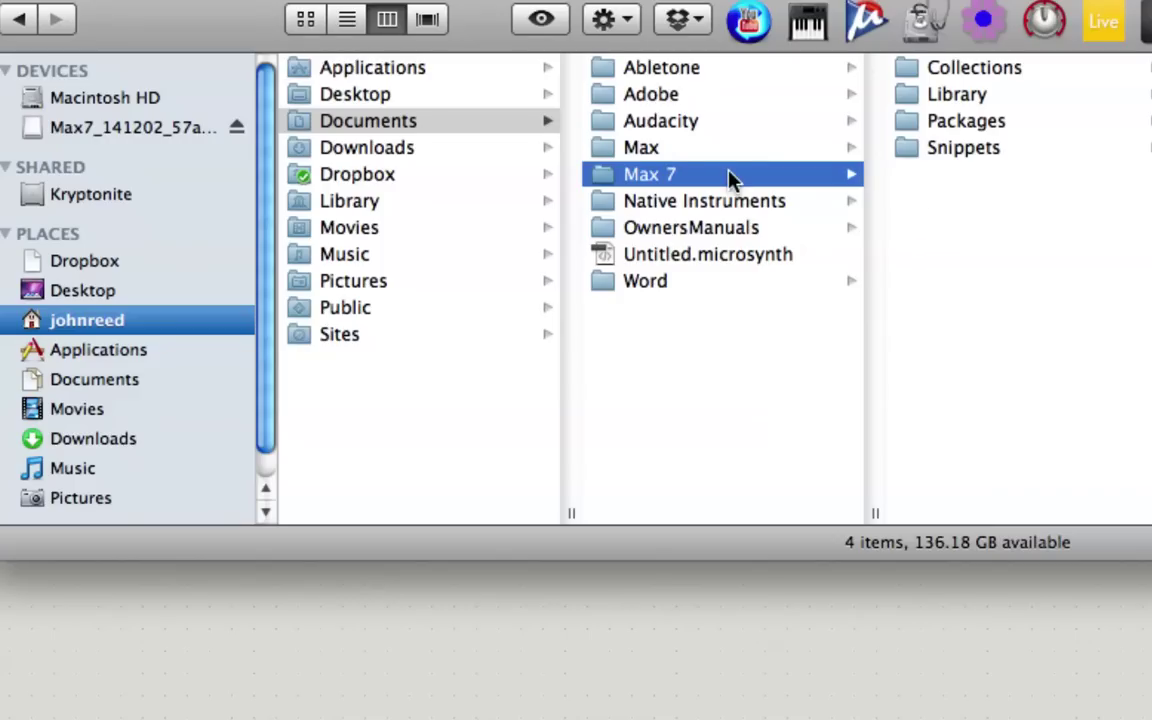
left_click(607, 151)
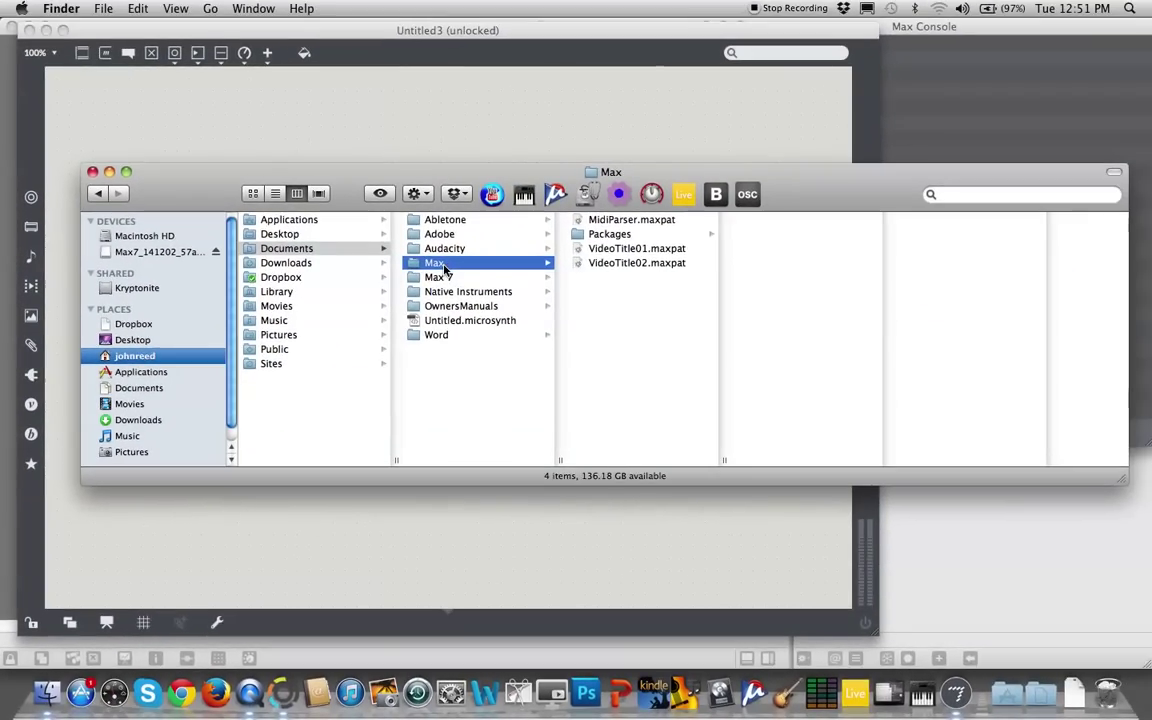
left_click(91, 172)
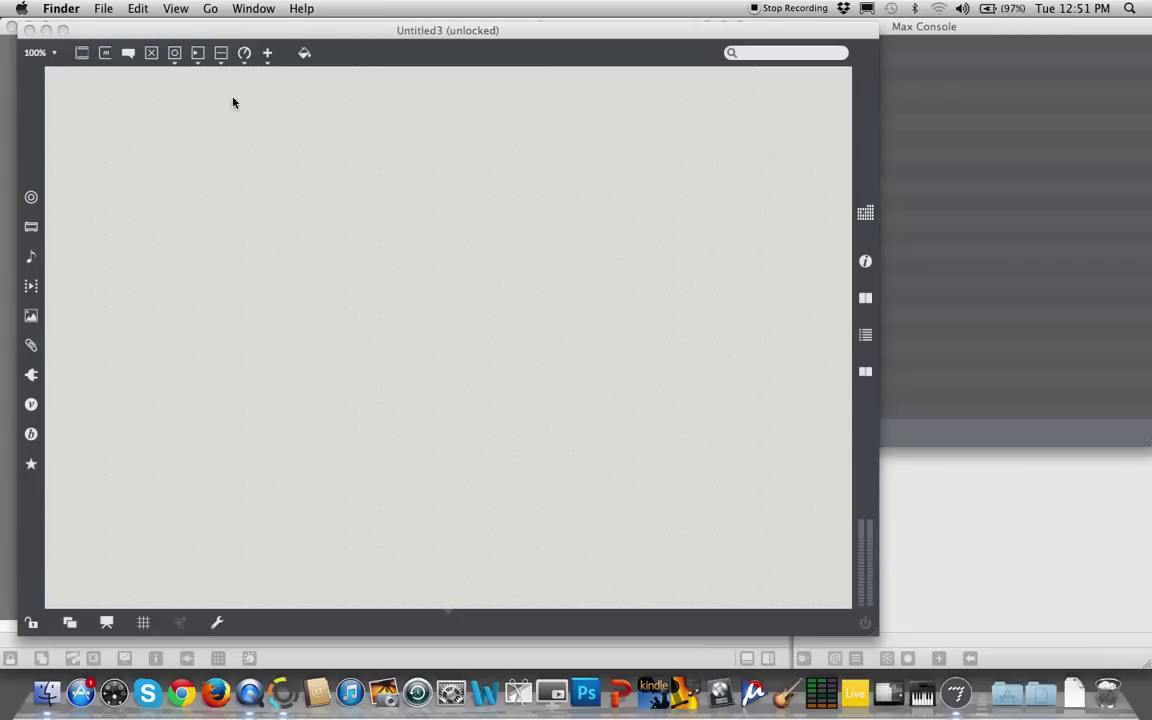
left_click(292, 44)
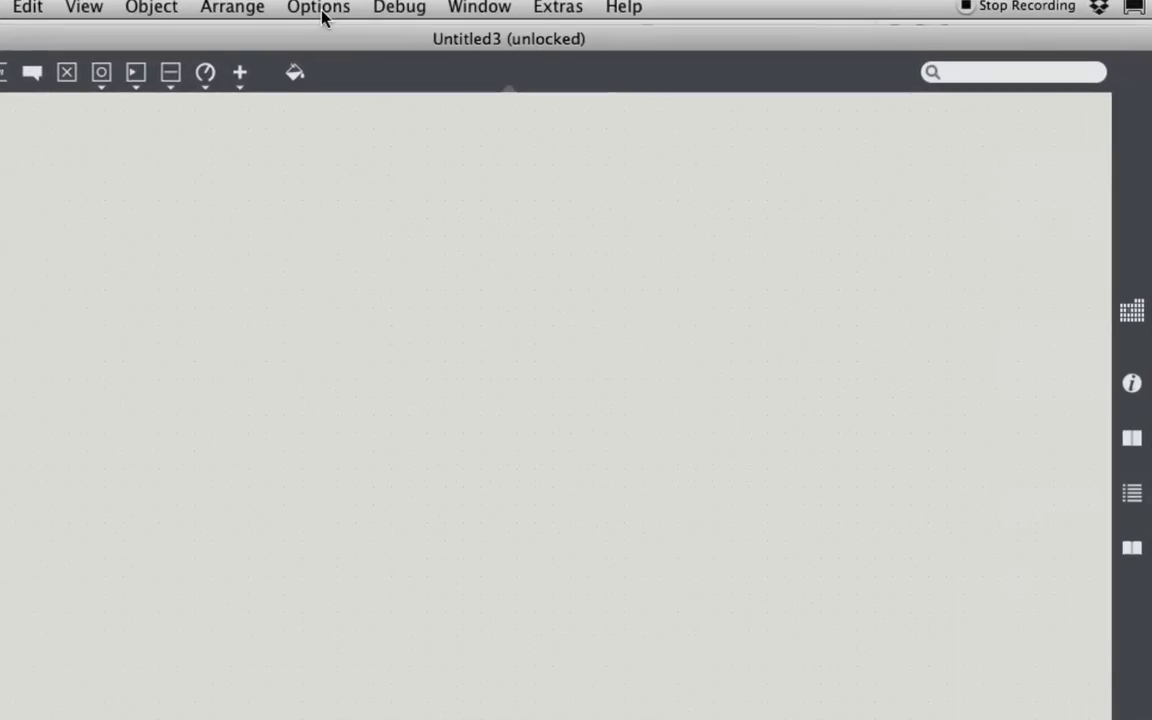
Open Options > File Preferences showing the User Library, Global Library and Examples search paths
left_click(321, 10)
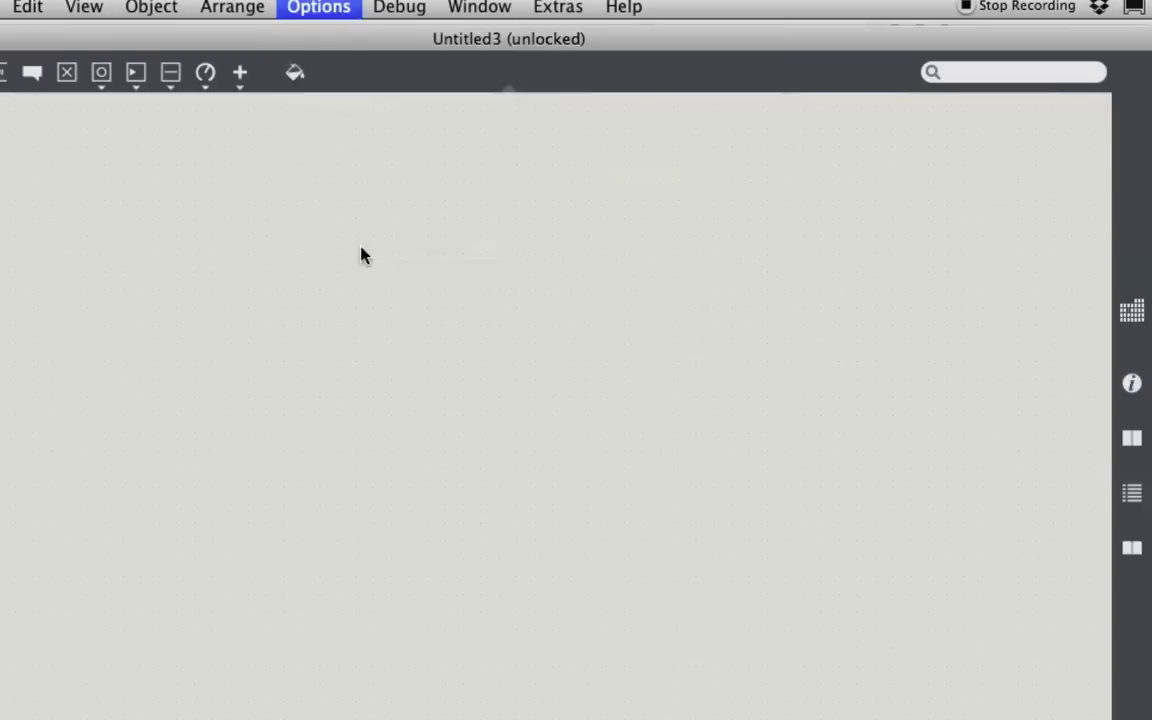
left_click(365, 250)
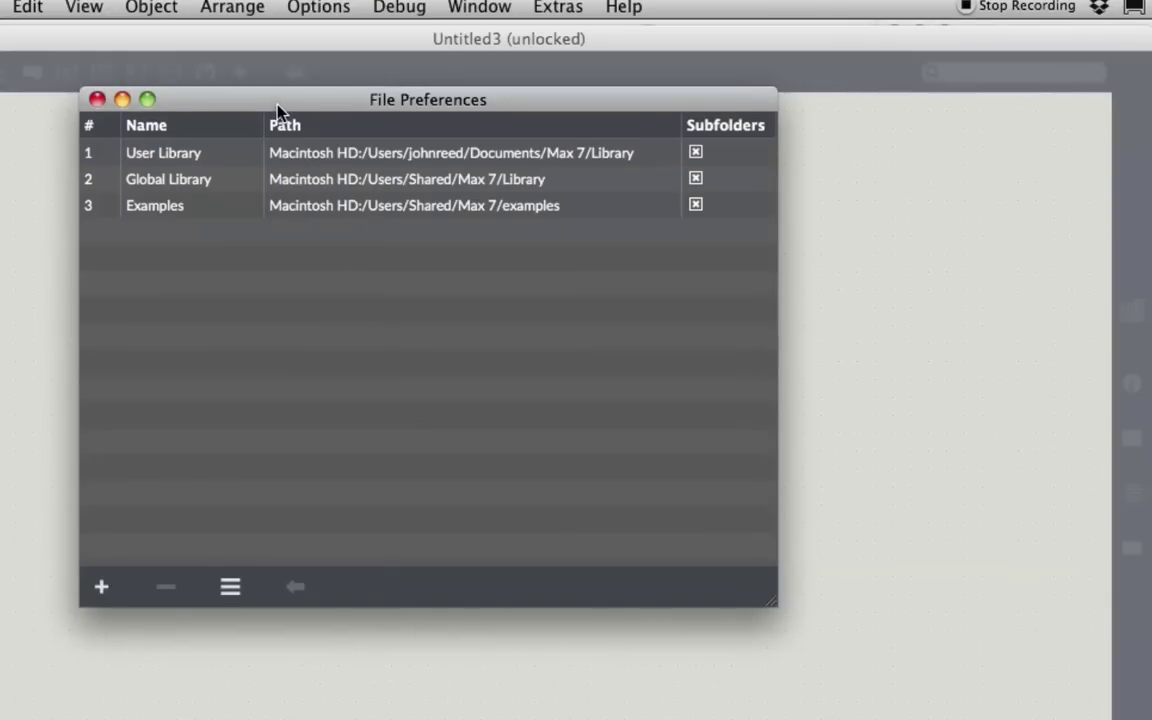
left_click_drag(280, 110, 331, 126)
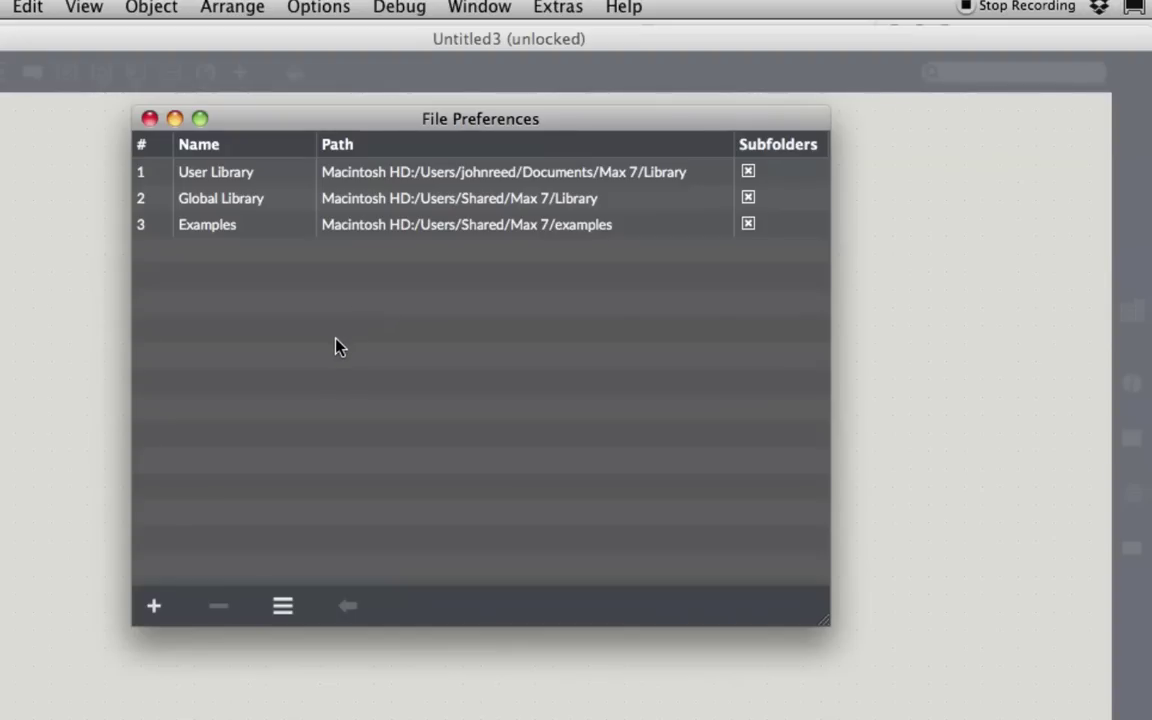
Add search path userpath_4 pointing to the home Documents/Max folder
left_click(155, 607)
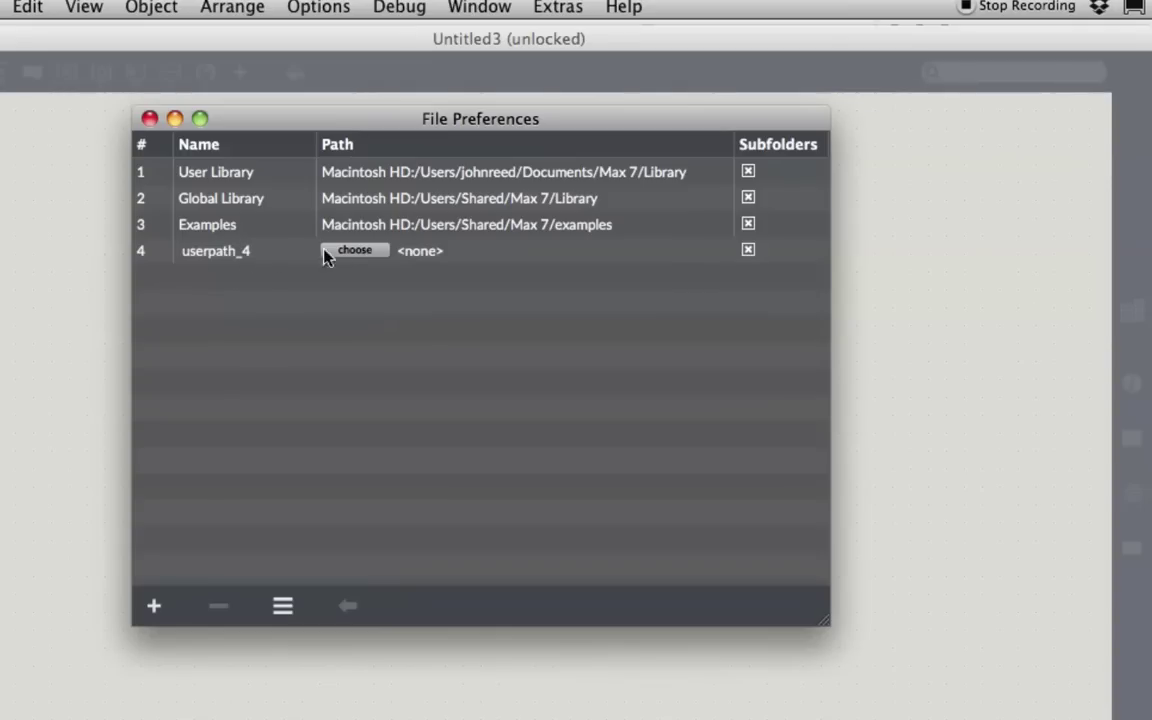
left_click(354, 251)
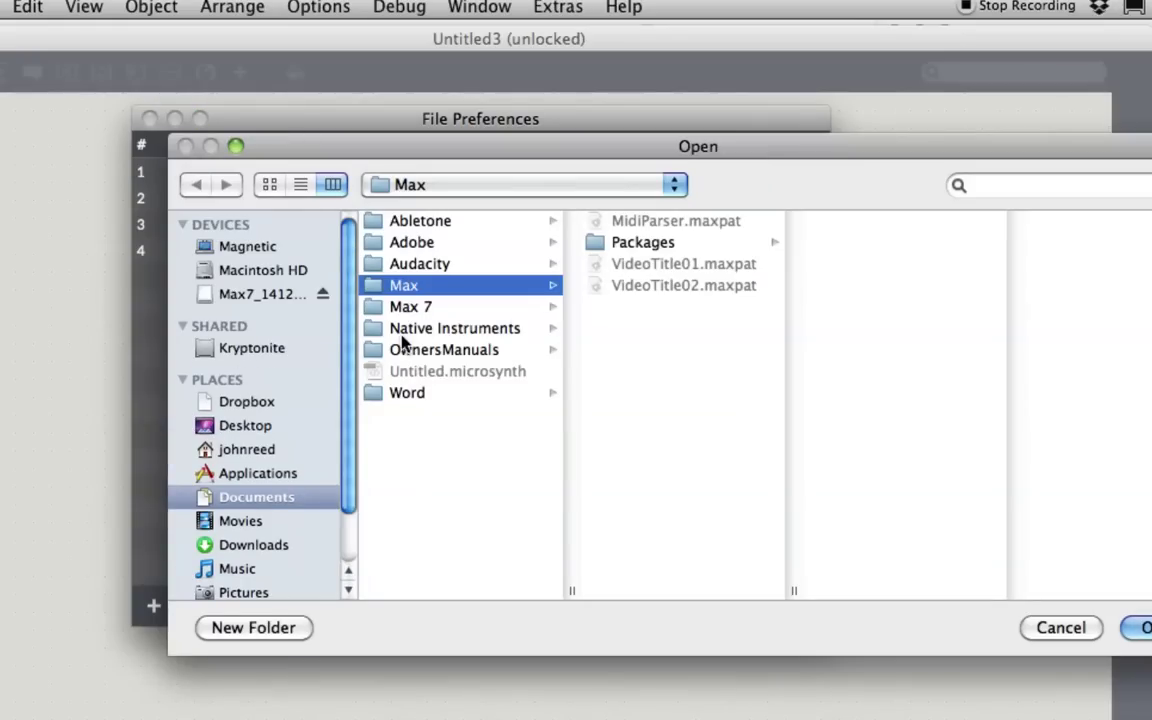
left_click(223, 449)
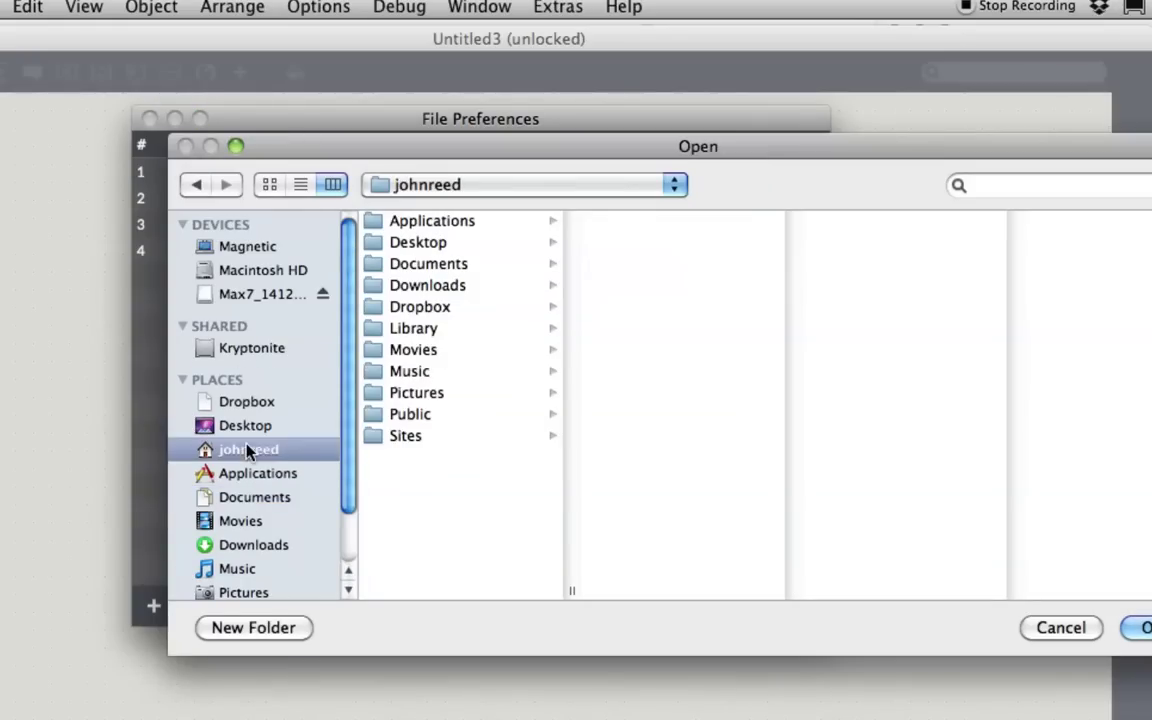
left_click(378, 266)
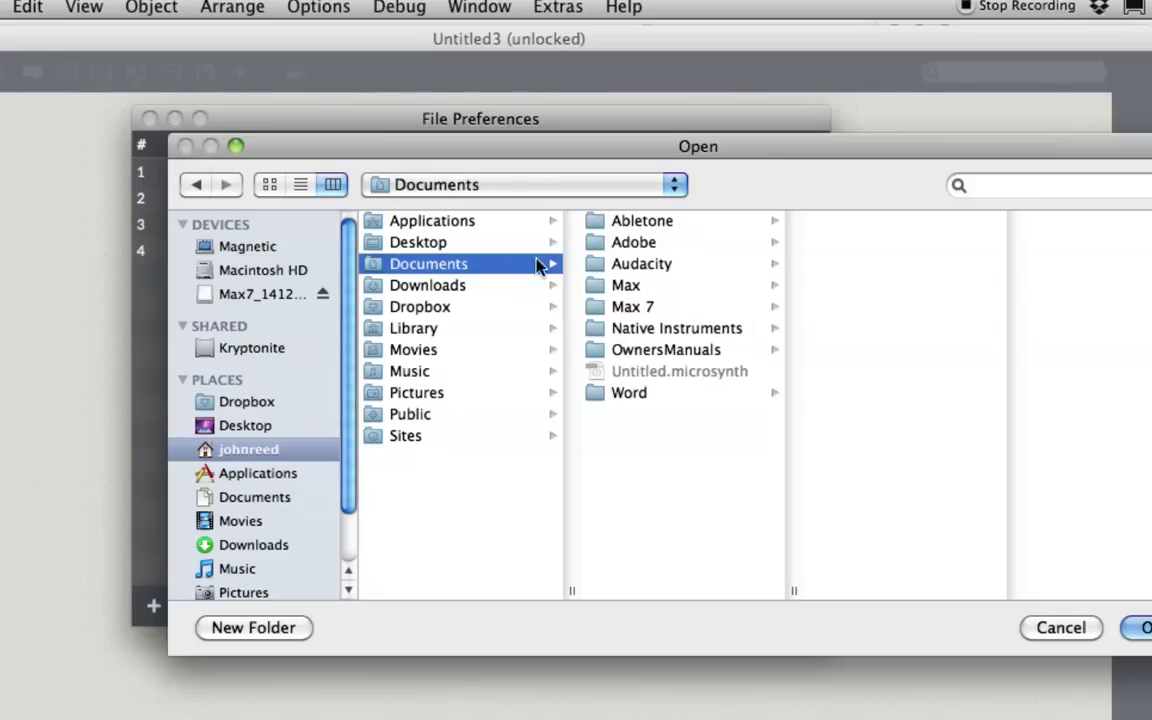
left_click(594, 286)
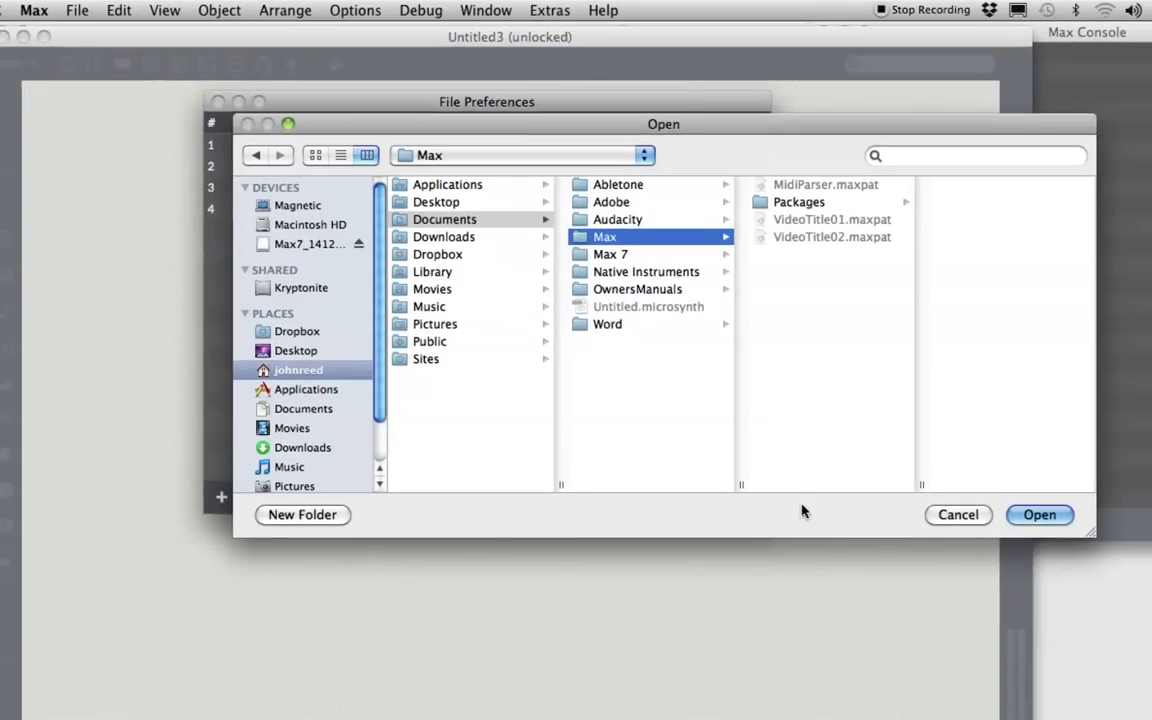
left_click(1036, 520)
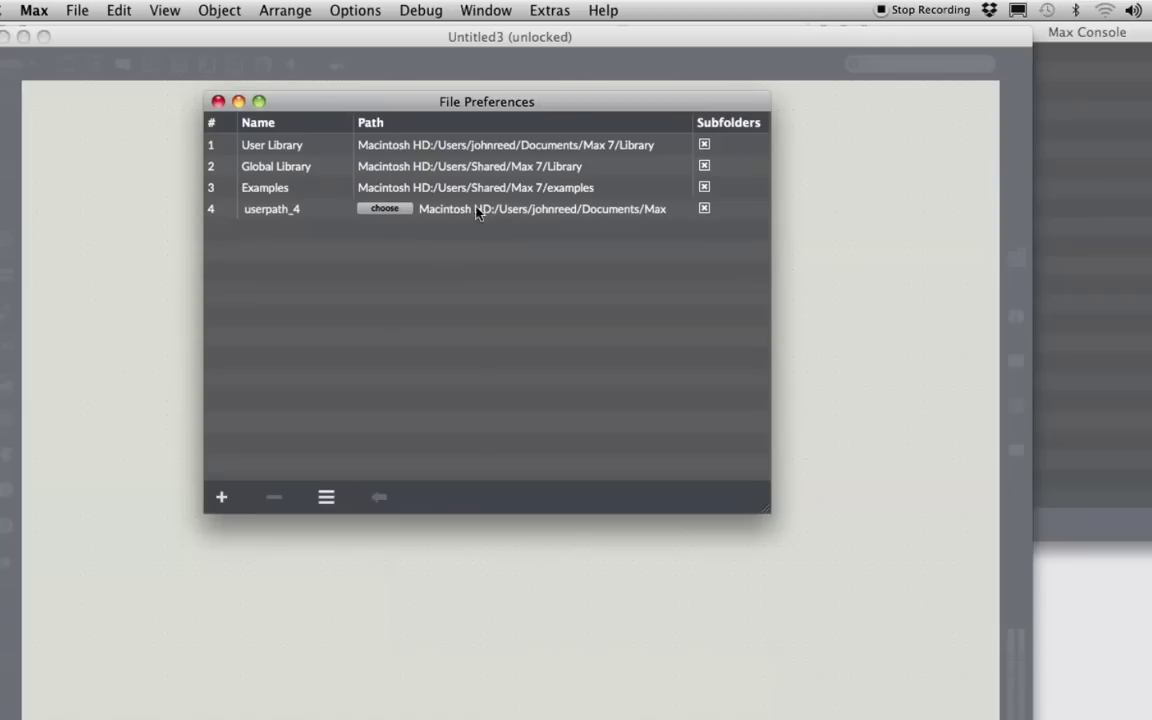
Add the Music folder as the fifth search path and close File Preferences
left_click(221, 498)
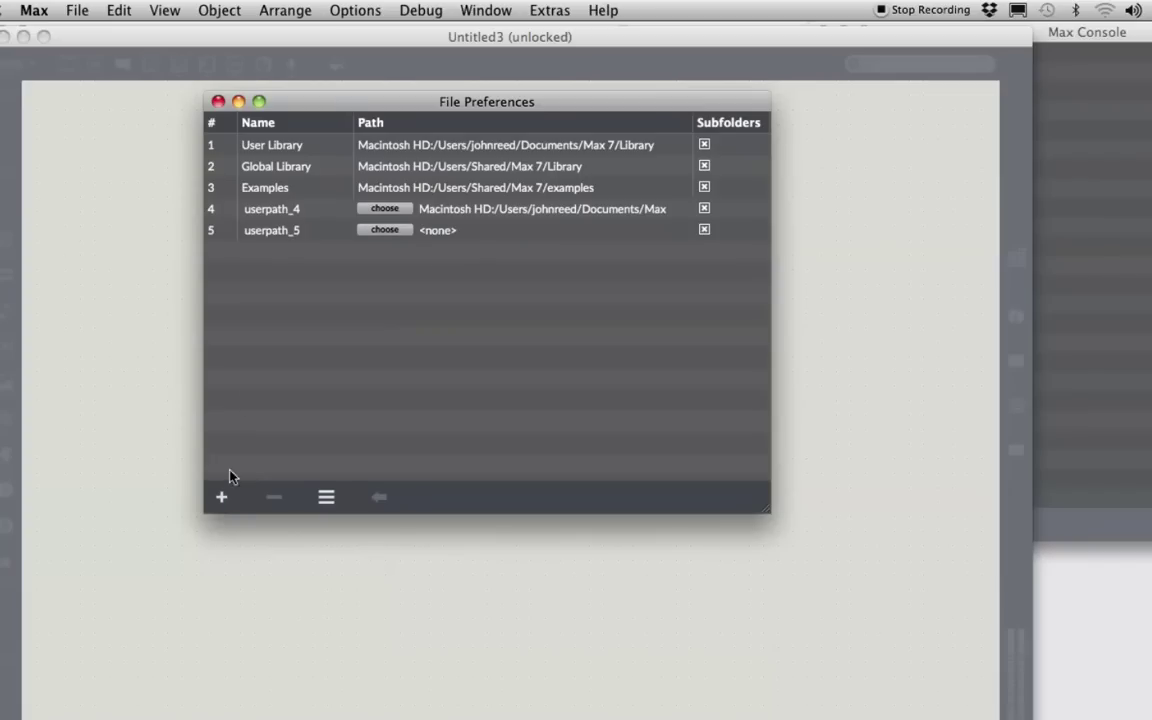
left_click(386, 231)
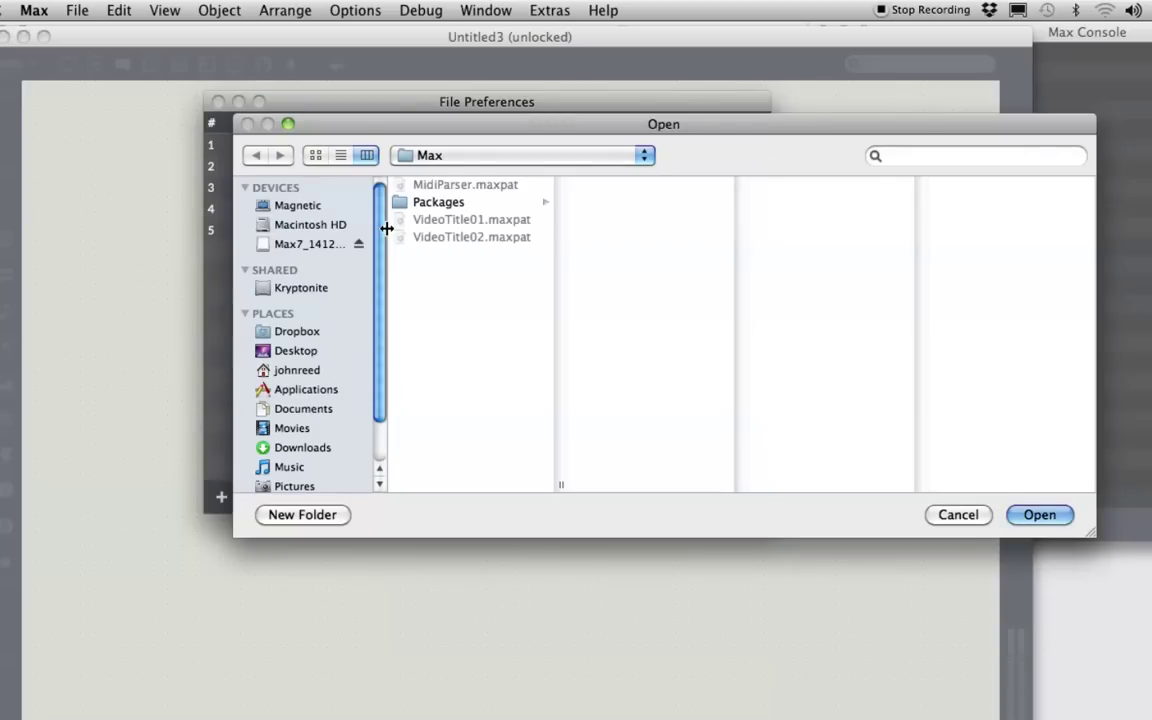
left_click(289, 468)
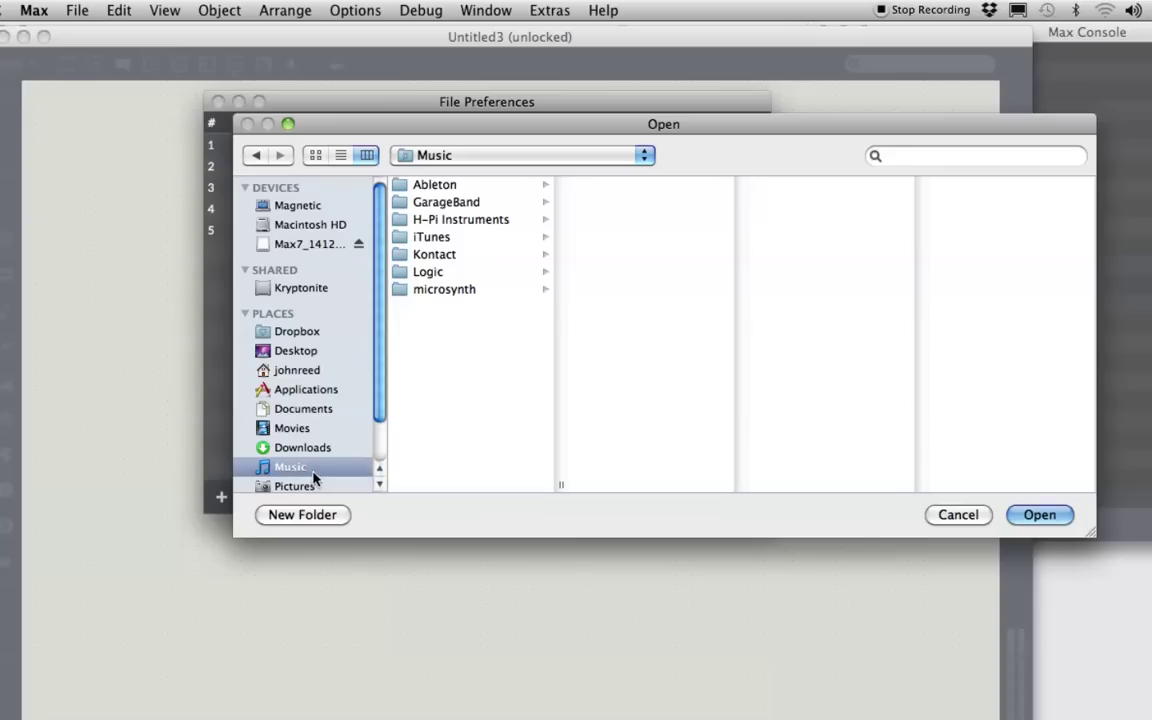
left_click(1031, 516)
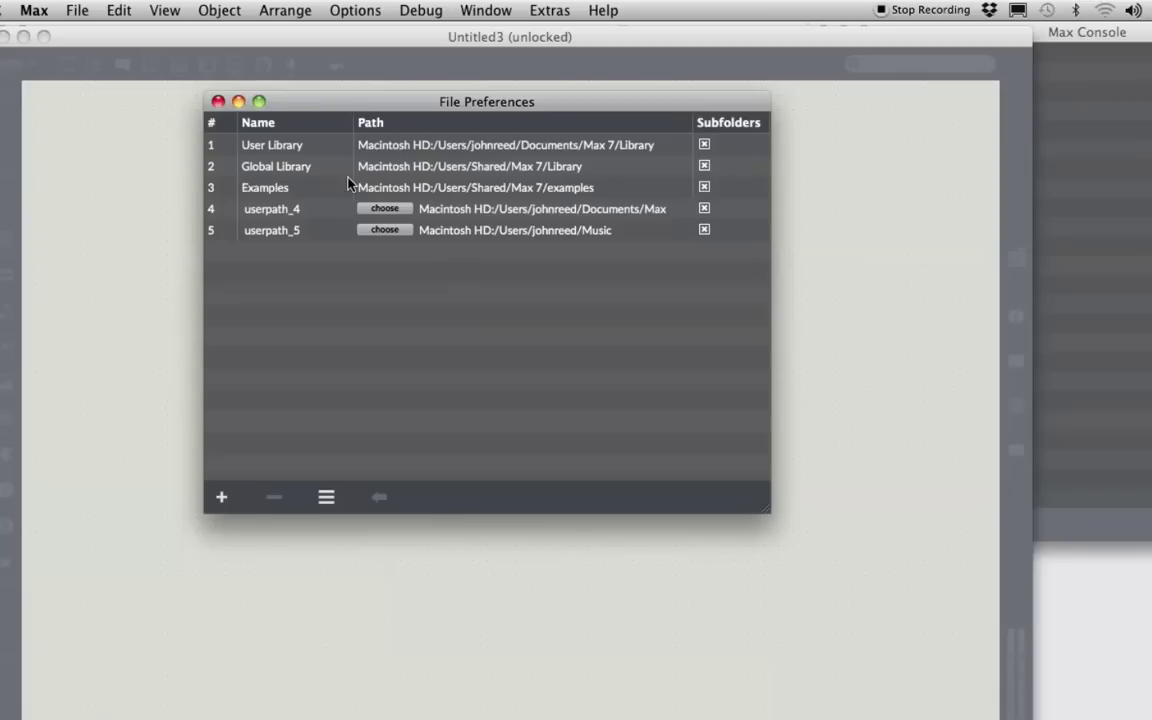
left_click(218, 102)
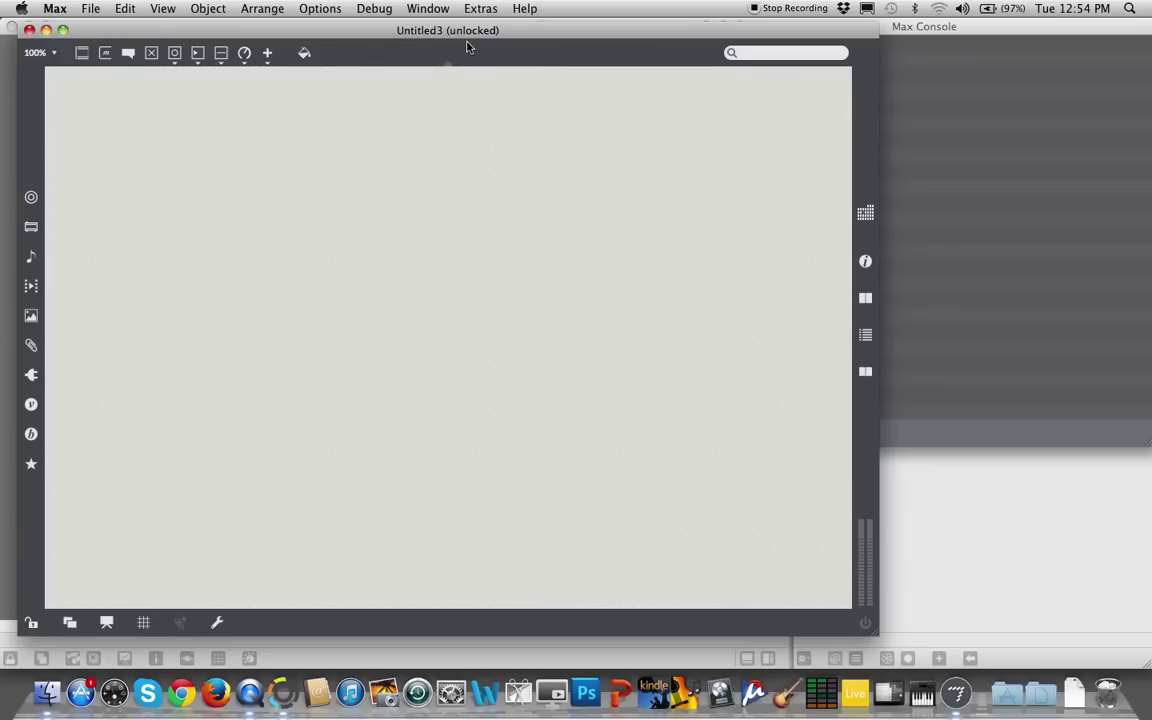
Start File > Save As for the patcher and enter the name JRhomework1
left_click(91, 9)
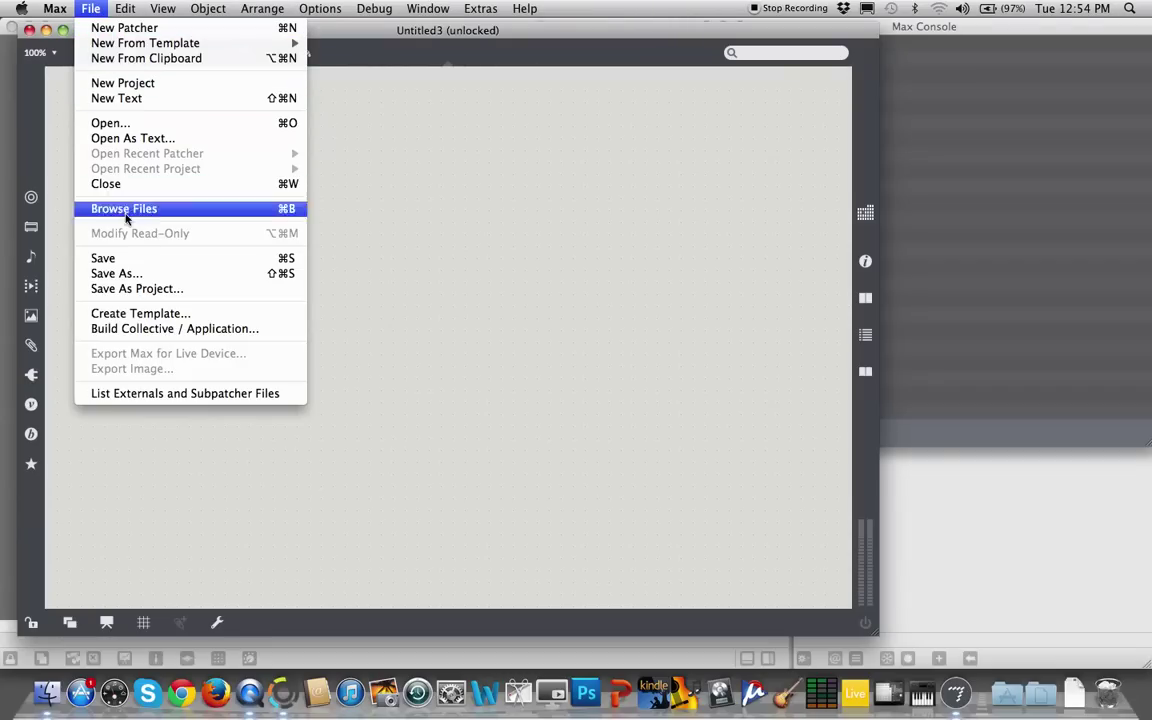
left_click(115, 272)
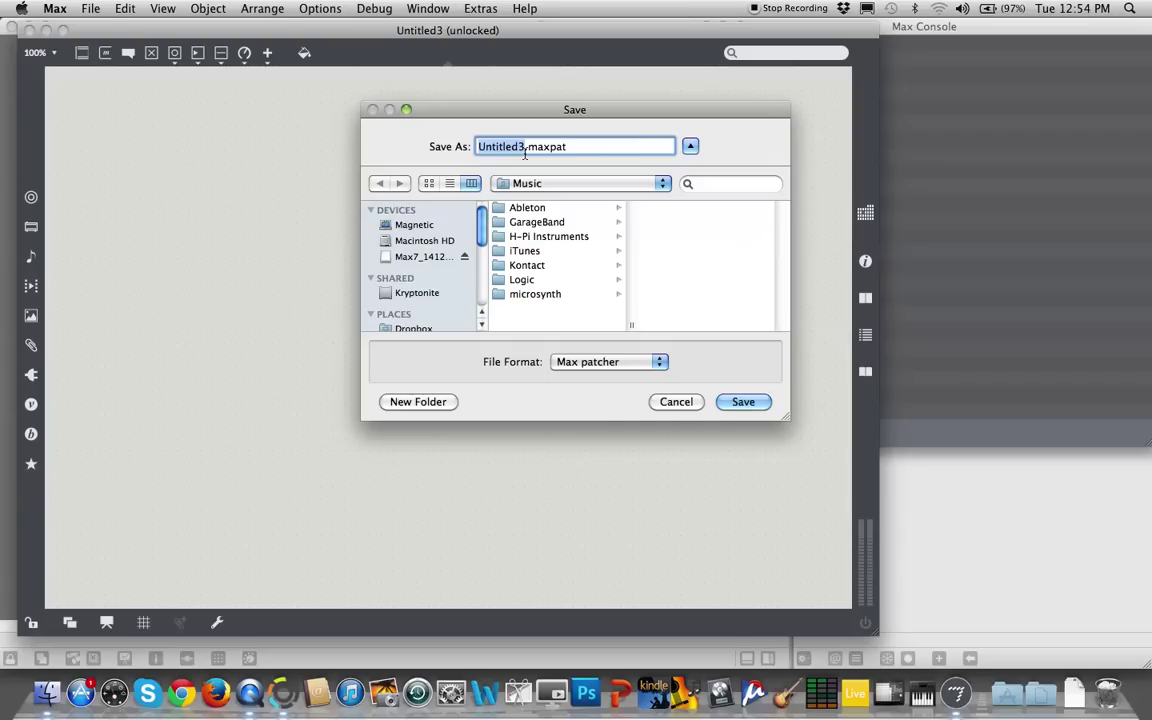
type("J")
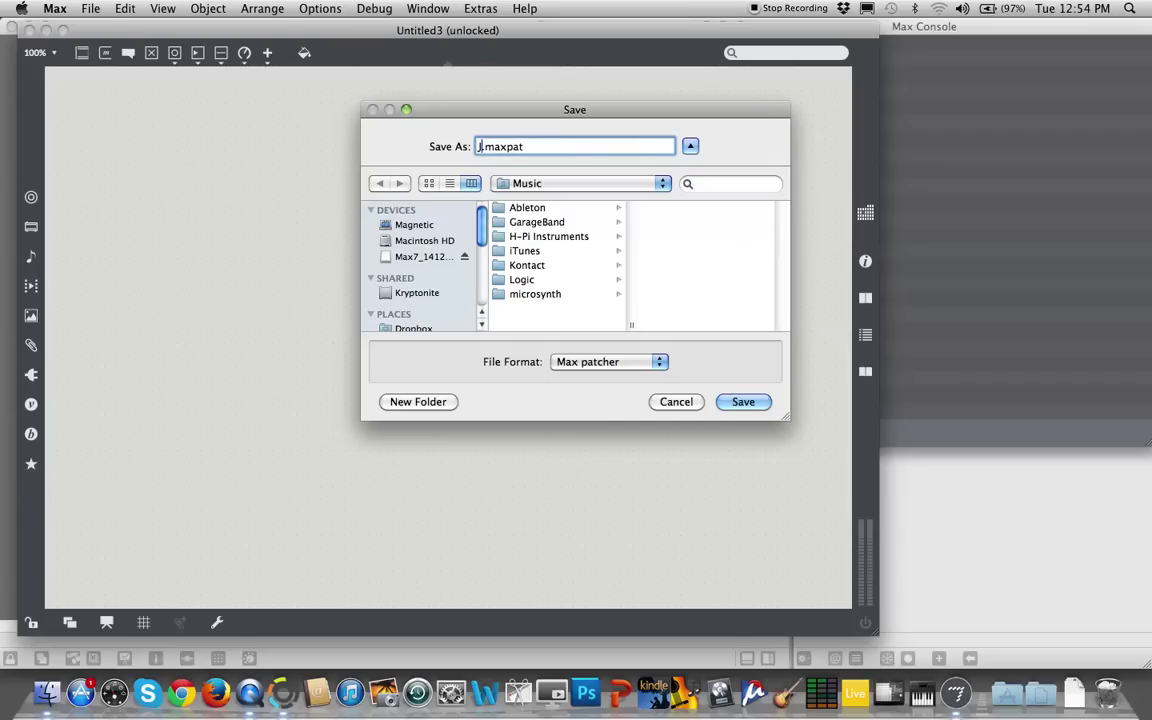
type("Rh")
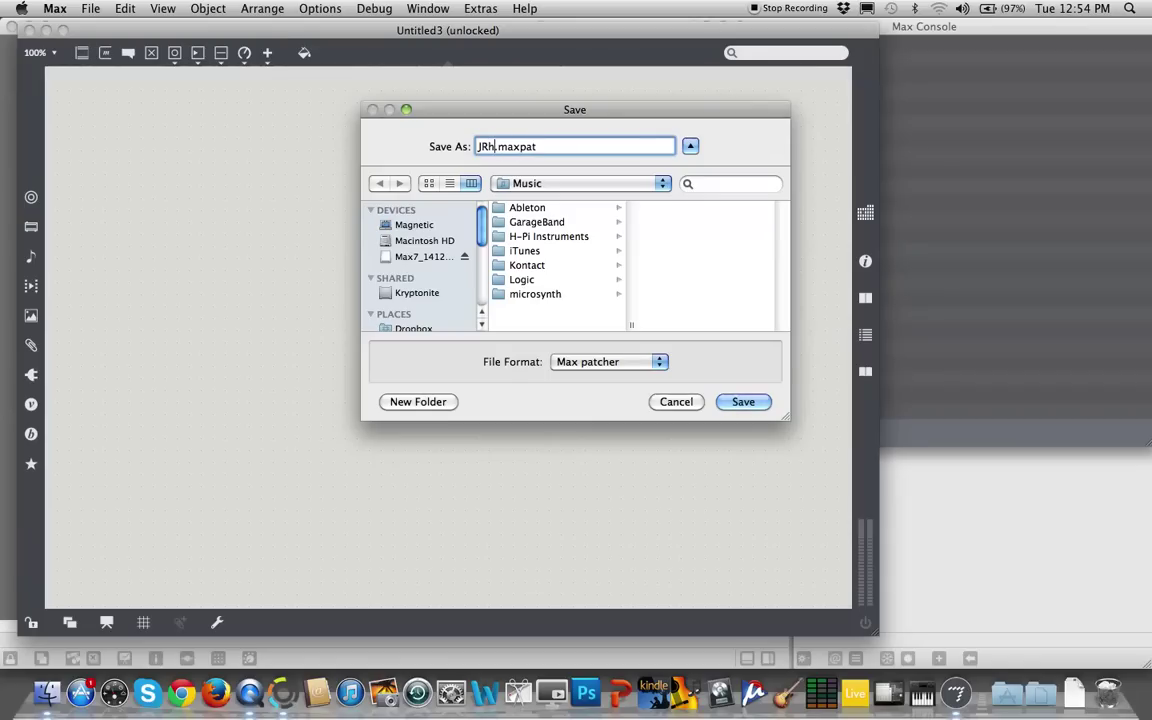
type("o")
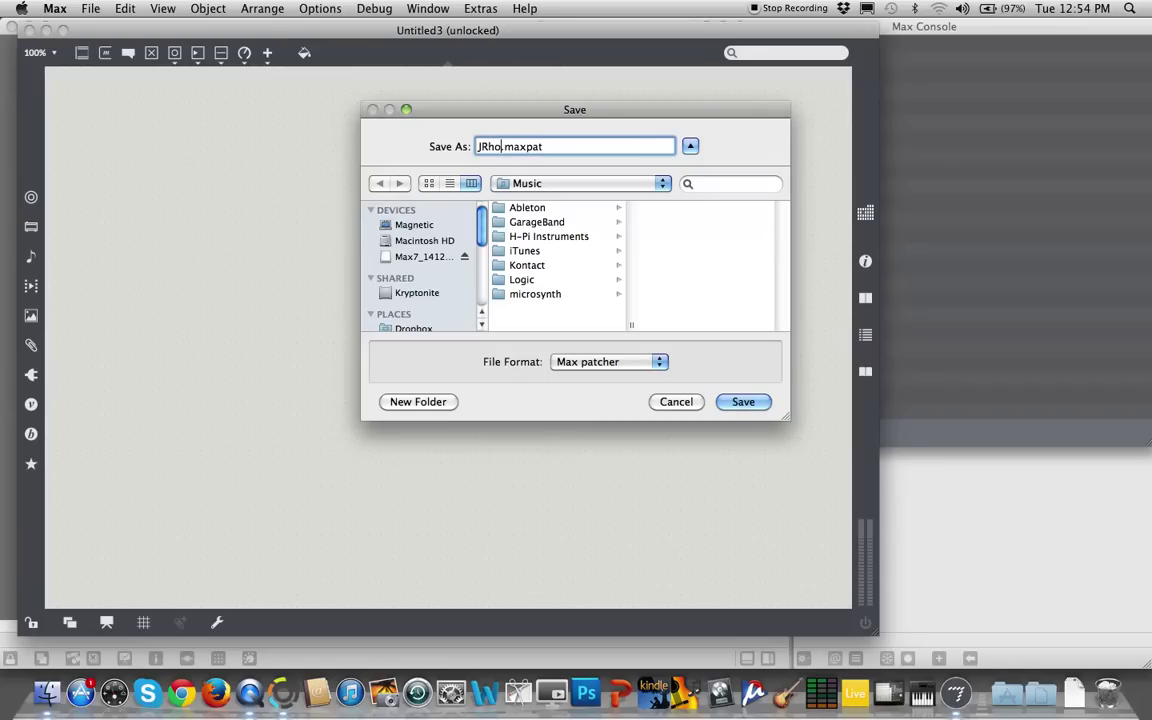
type("mework1")
Switch the save location from Music to the Max folder and save the patcher as JRhomework1.maxpat
left_click(663, 186)
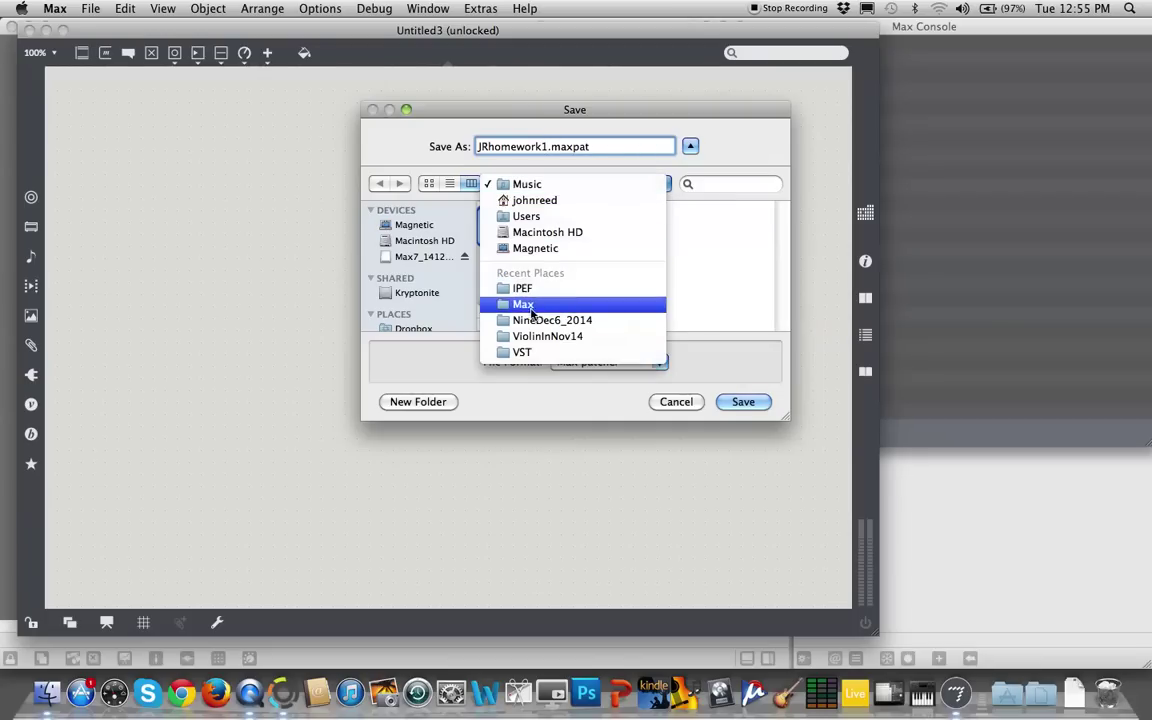
left_click(523, 305)
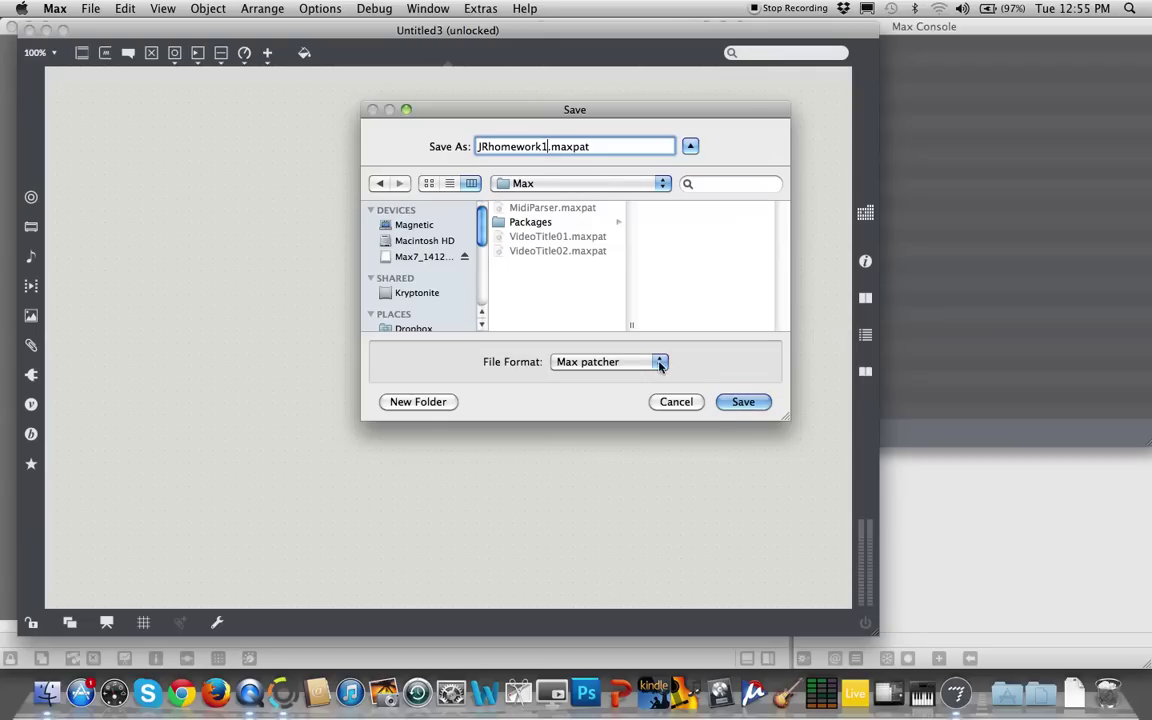
left_click(764, 401)
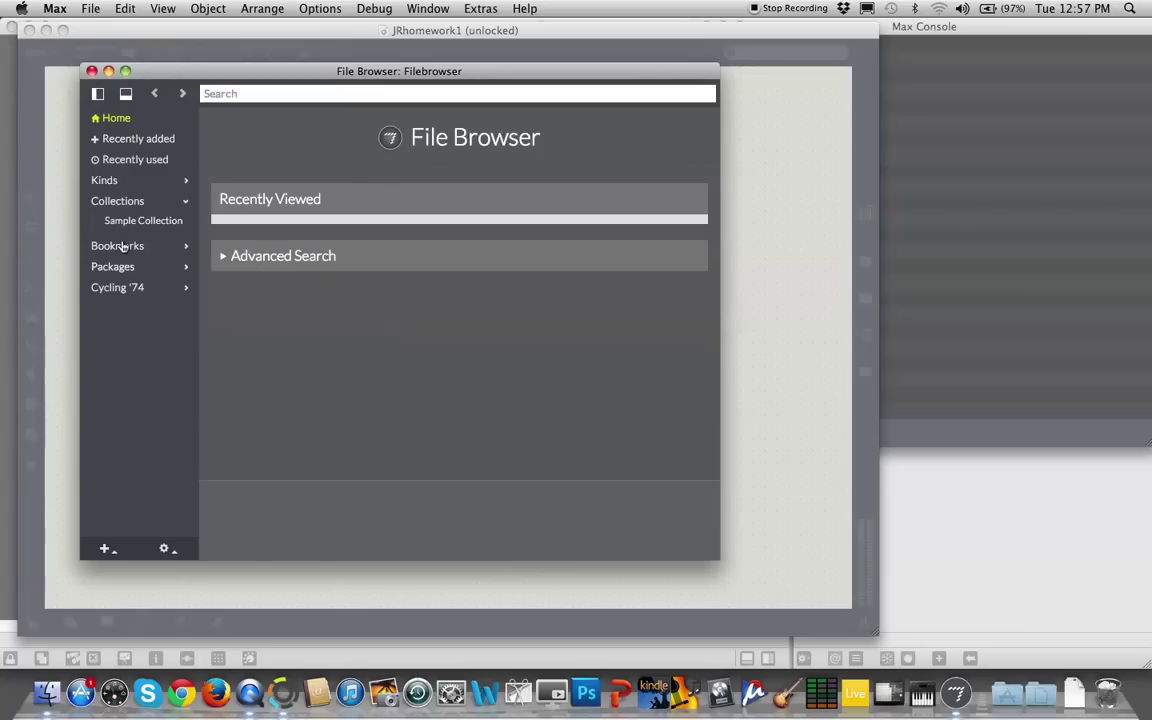
left_click(121, 201)
left_click(121, 203)
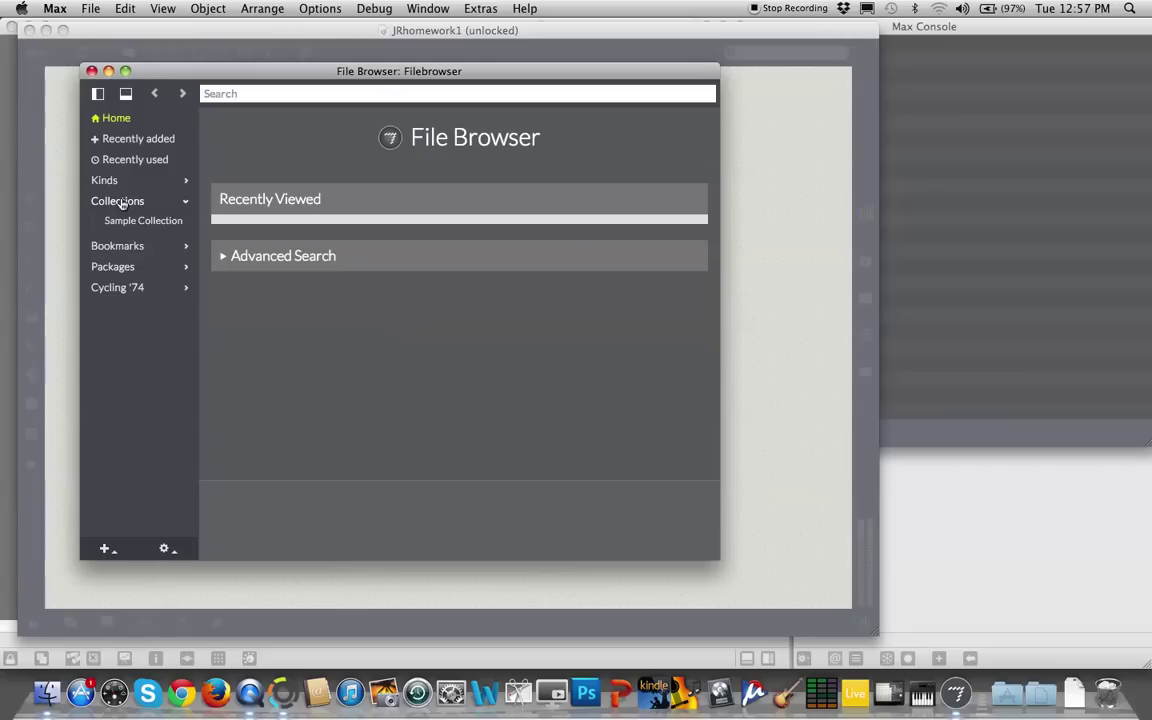
left_click(91, 71)
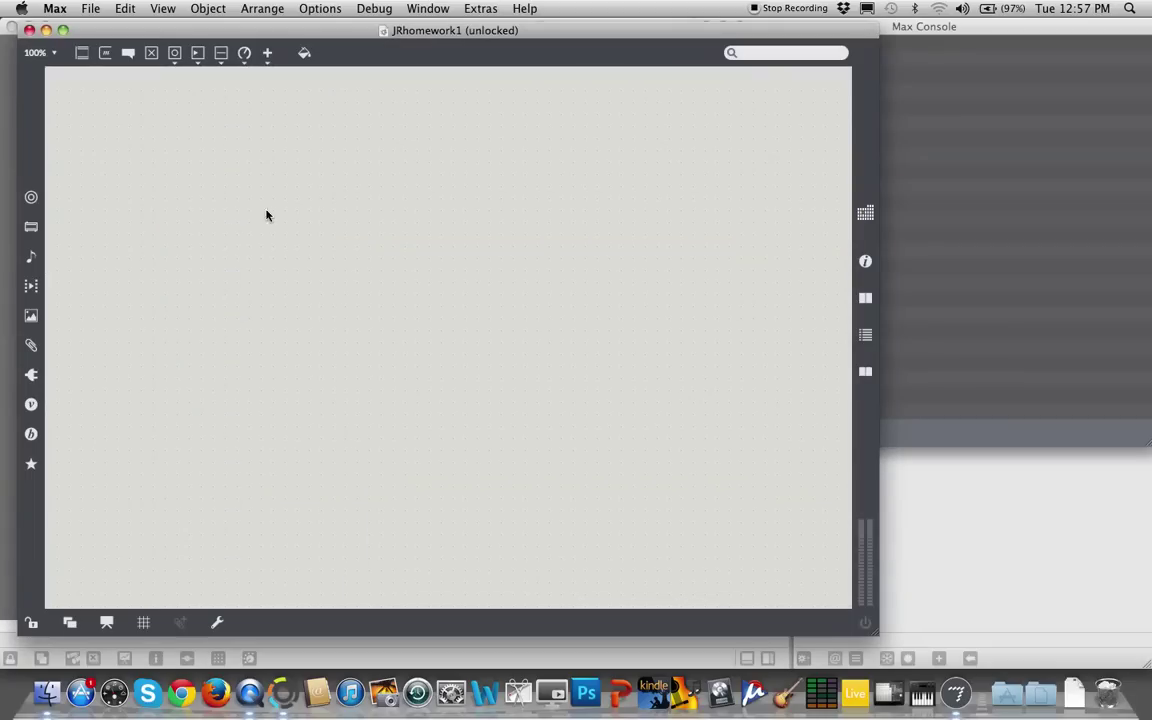